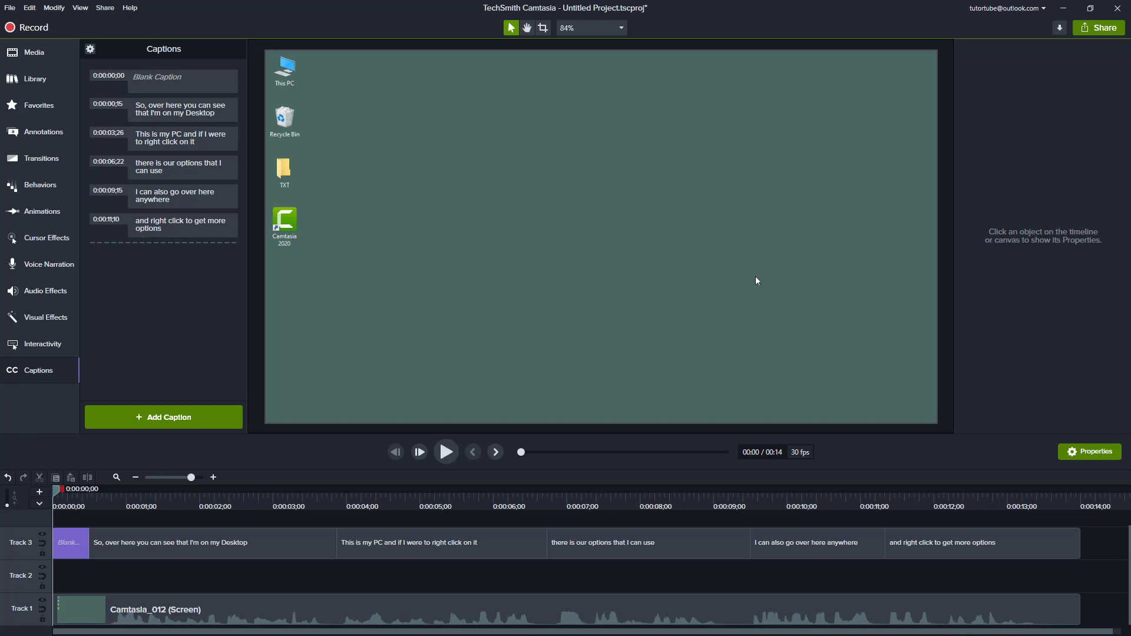
Step: Check the Upload captions option in the YouTube upload settings and cancel without uploading
left_click(1092, 27)
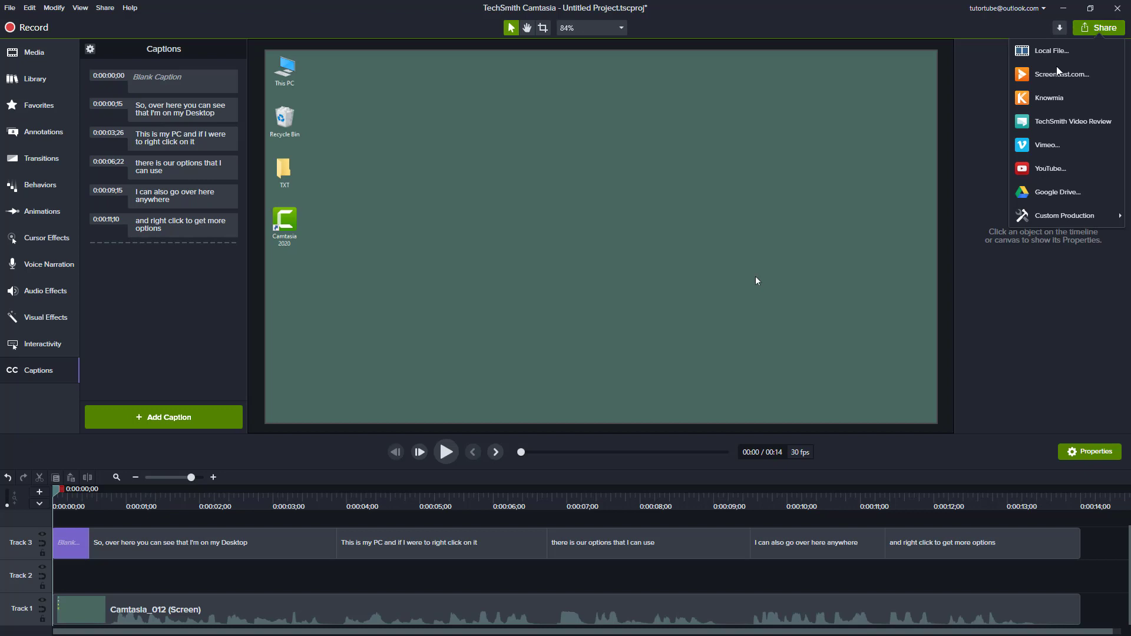
left_click(1031, 175)
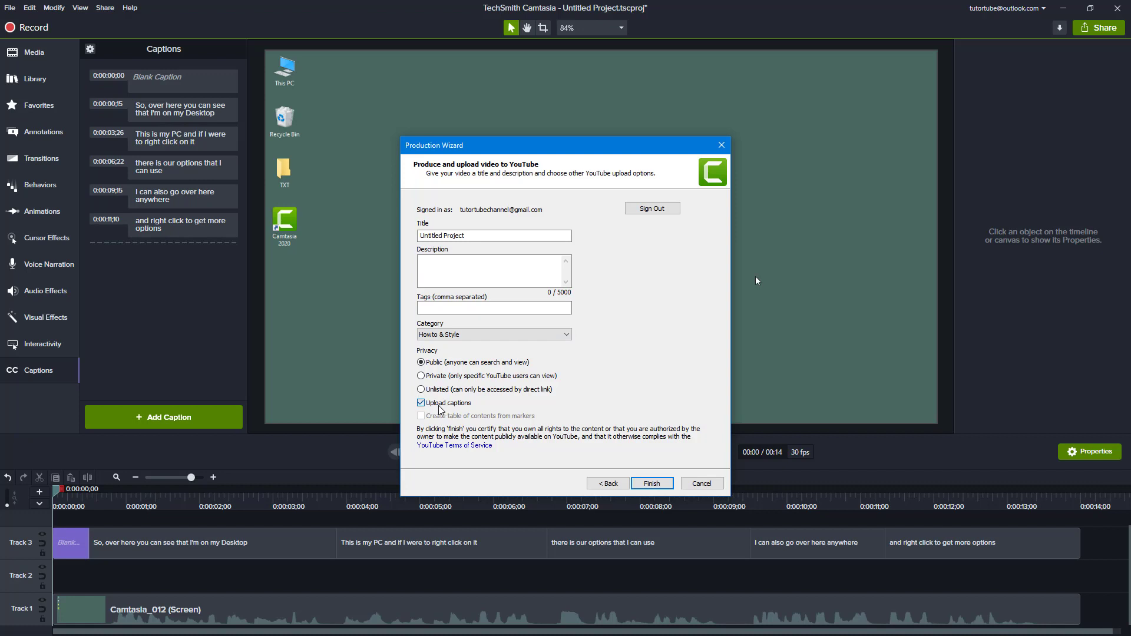
left_click(439, 407)
left_click(439, 408)
left_click(701, 484)
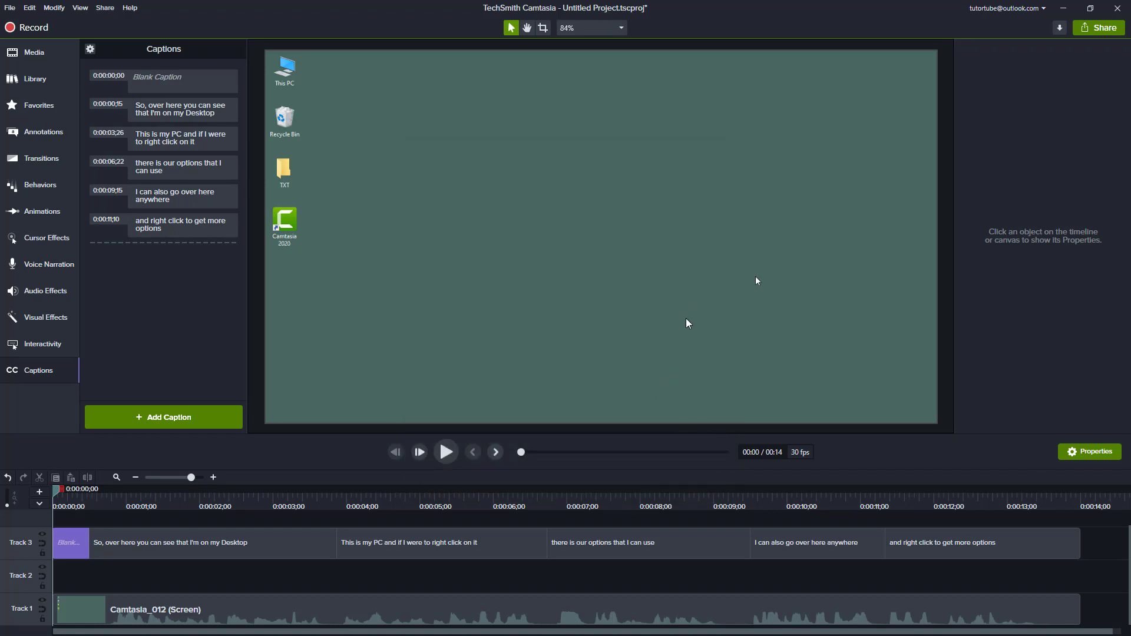
Step: Start producing the project to a local file with the MP4 with Smart Player (up to 1080p) preset
left_click(1092, 32)
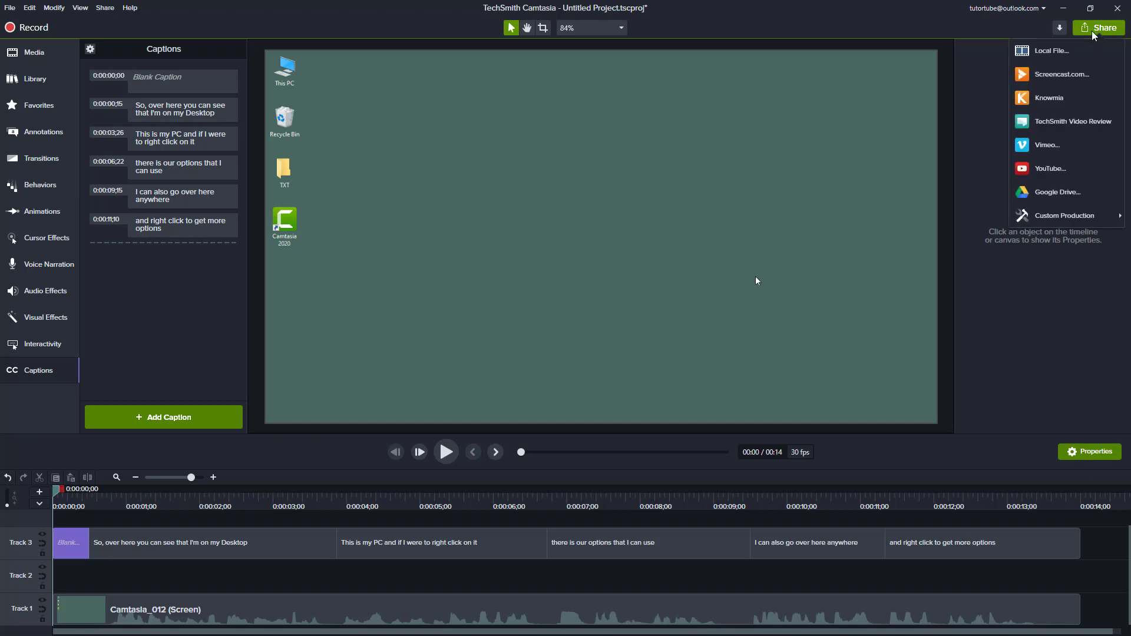
left_click(1042, 53)
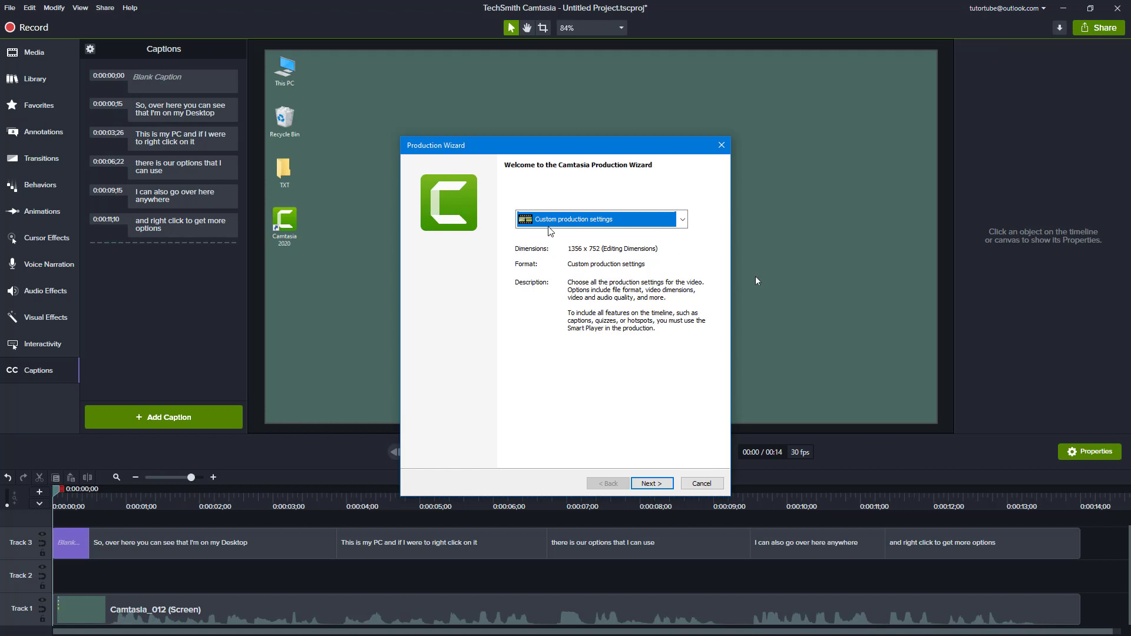
left_click(591, 223)
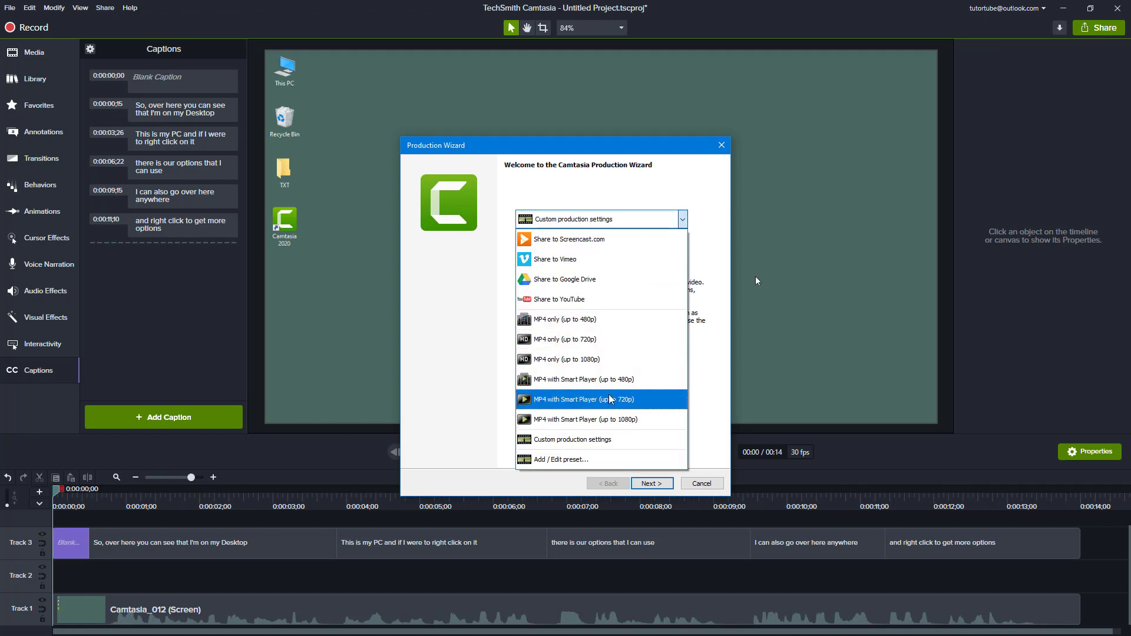
left_click(588, 420)
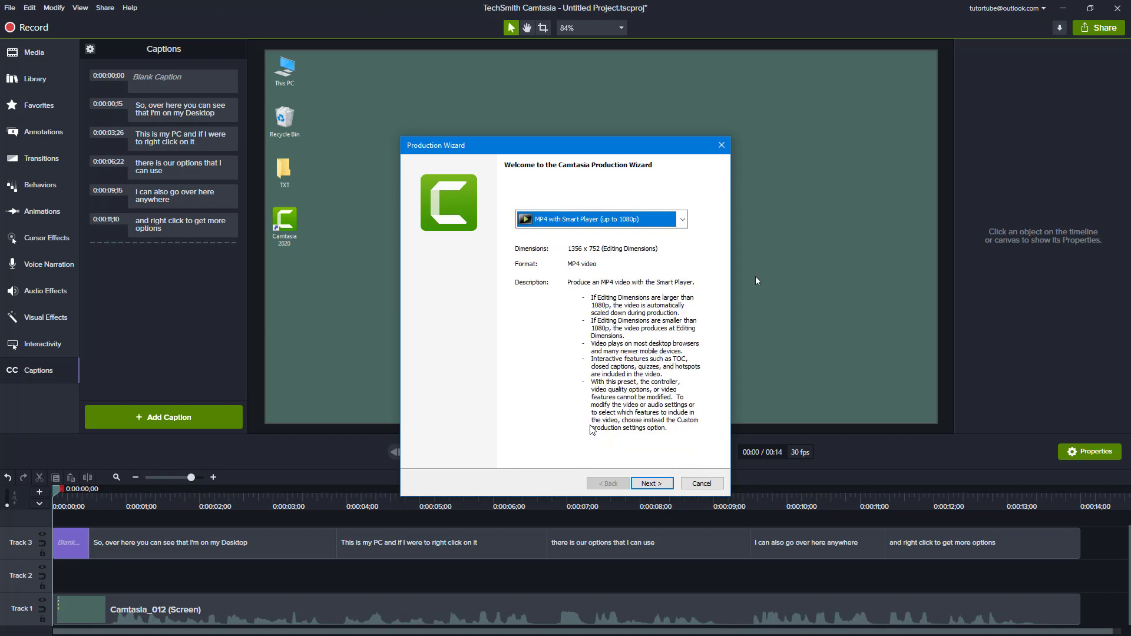
left_click(649, 484)
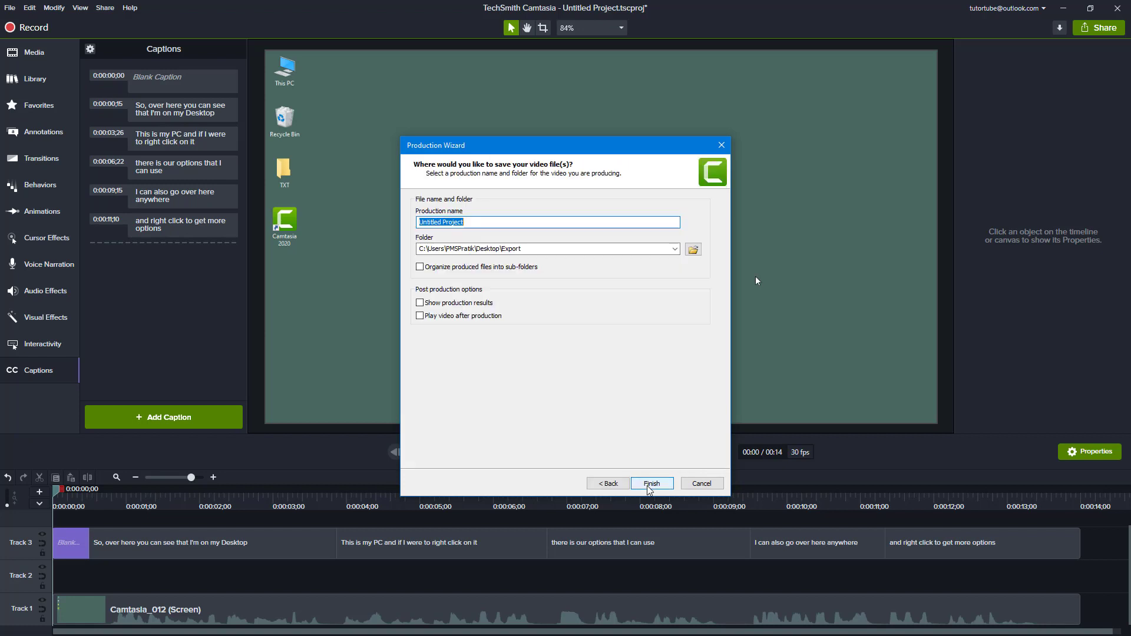
Step: Set the production's output folder to With Captions 1 on the Desktop
left_click(508, 248)
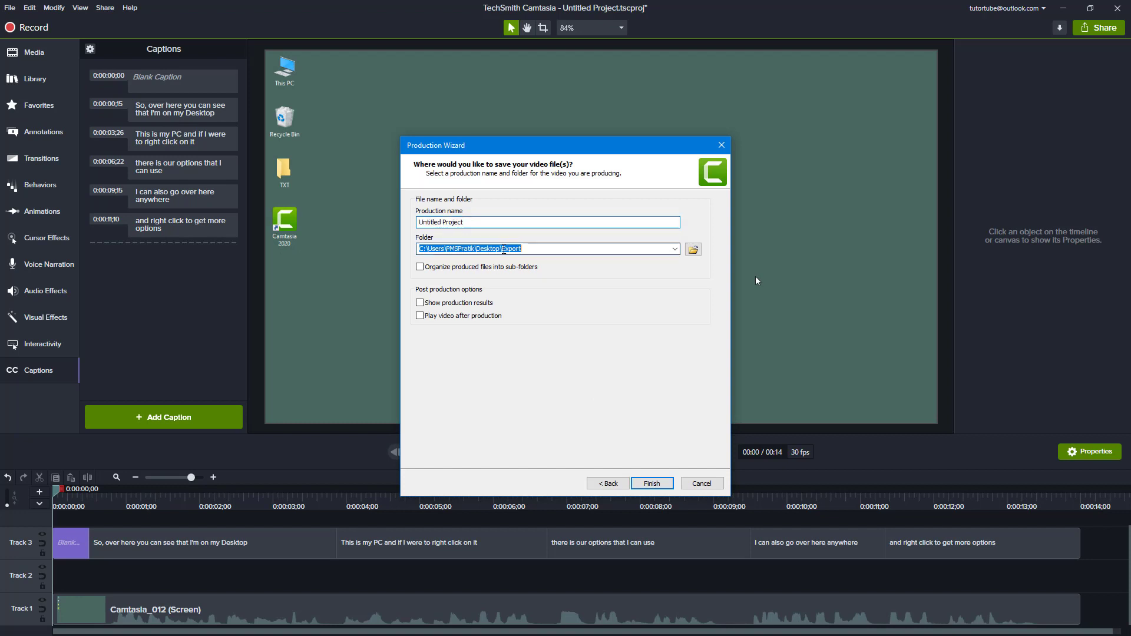
left_click_drag(505, 248, 604, 256)
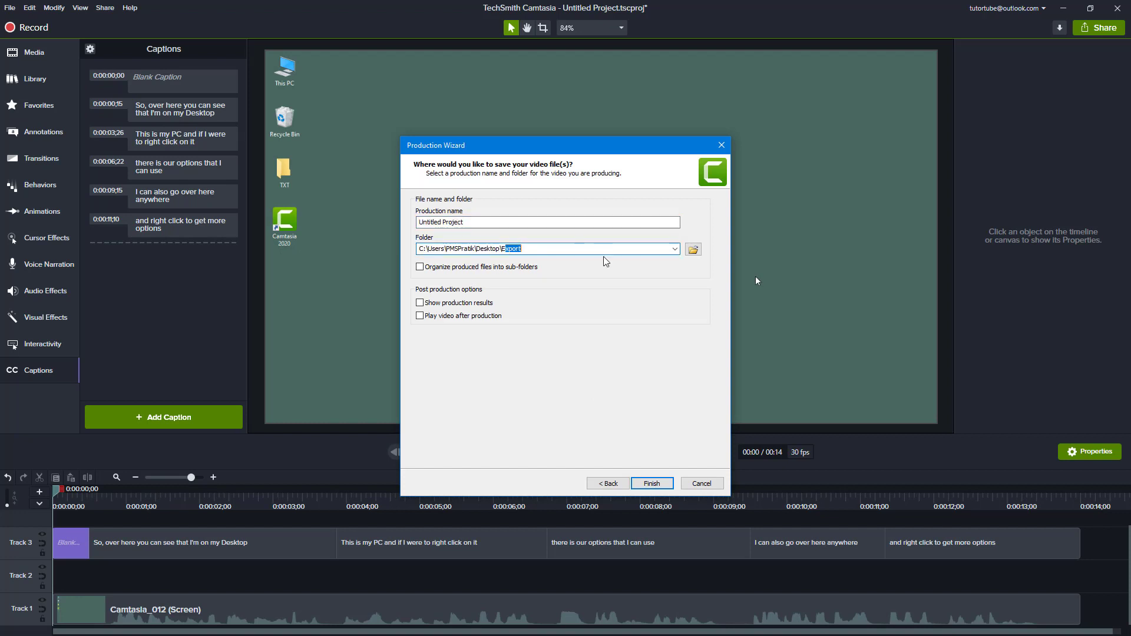
key("BackSpace")
type("With Captions")
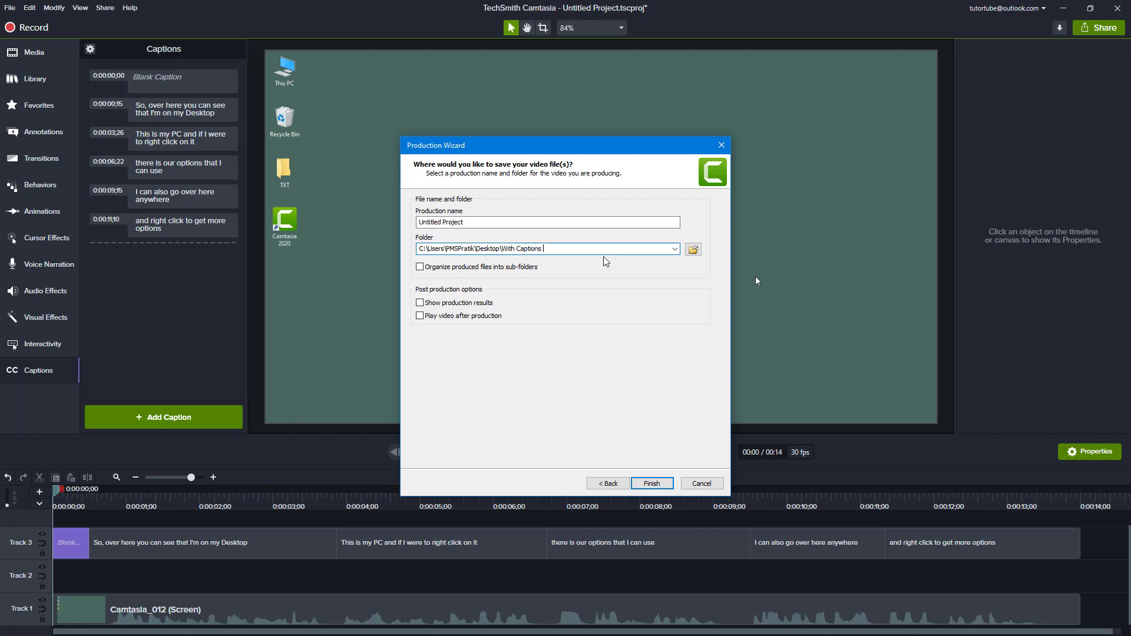
type(" 1")
Step: Name the production Test and produce the video, allowing the missing output folder to be created
left_click_drag(478, 221, 345, 231)
type("Test")
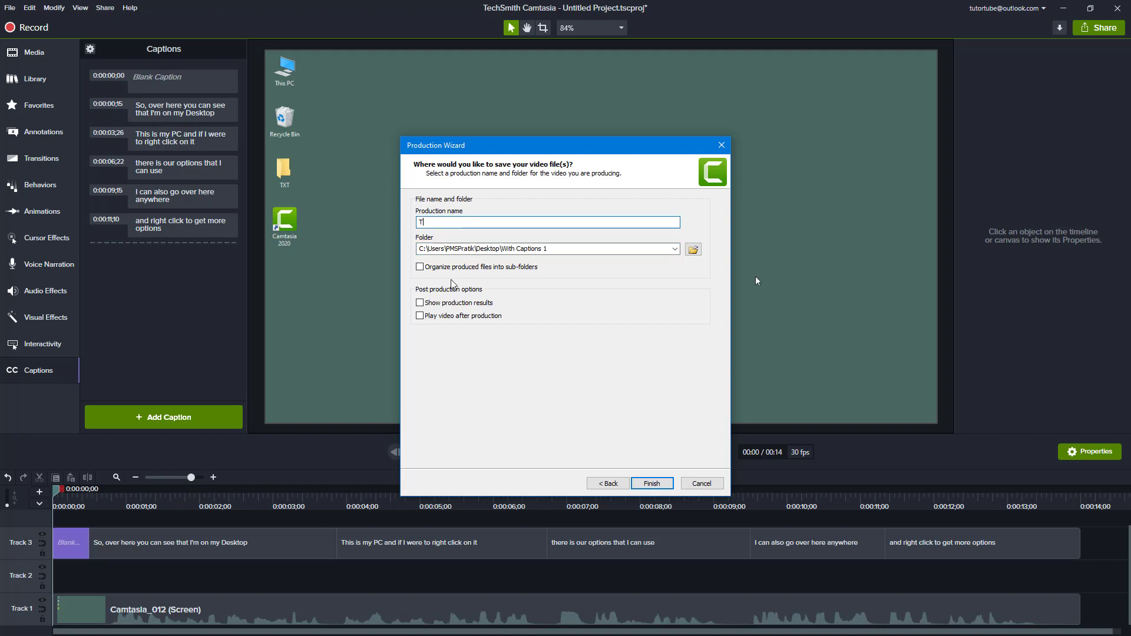
left_click(653, 484)
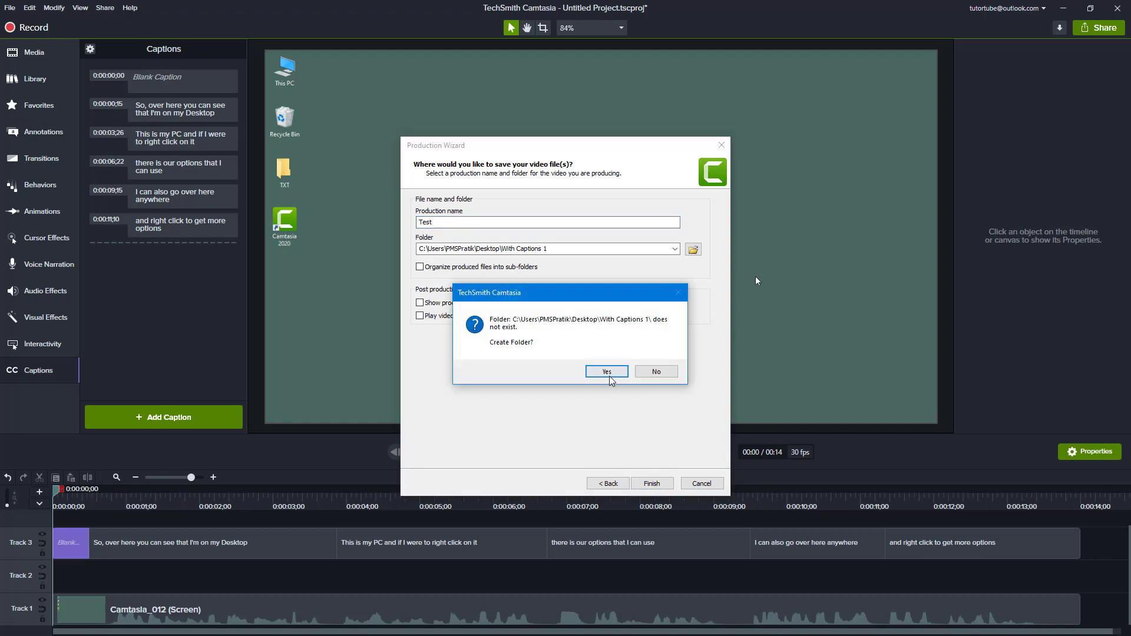
left_click(610, 373)
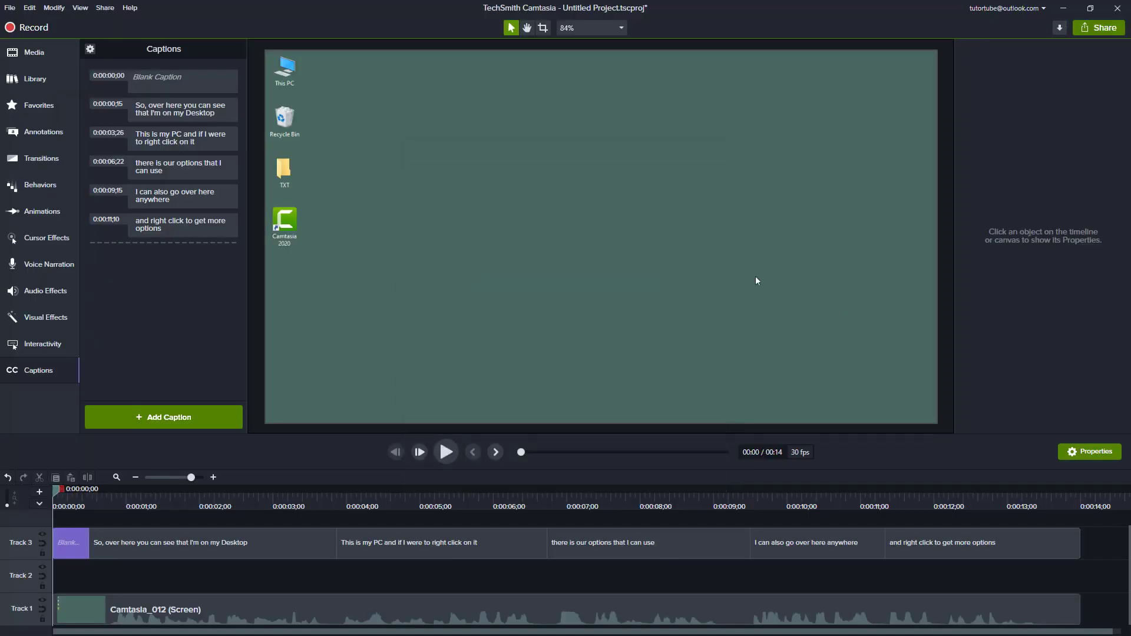
Step: Minimise the editor, open Test.html from the With Captions 1 folder on the desktop, and maximise the browser window
left_click(1064, 9)
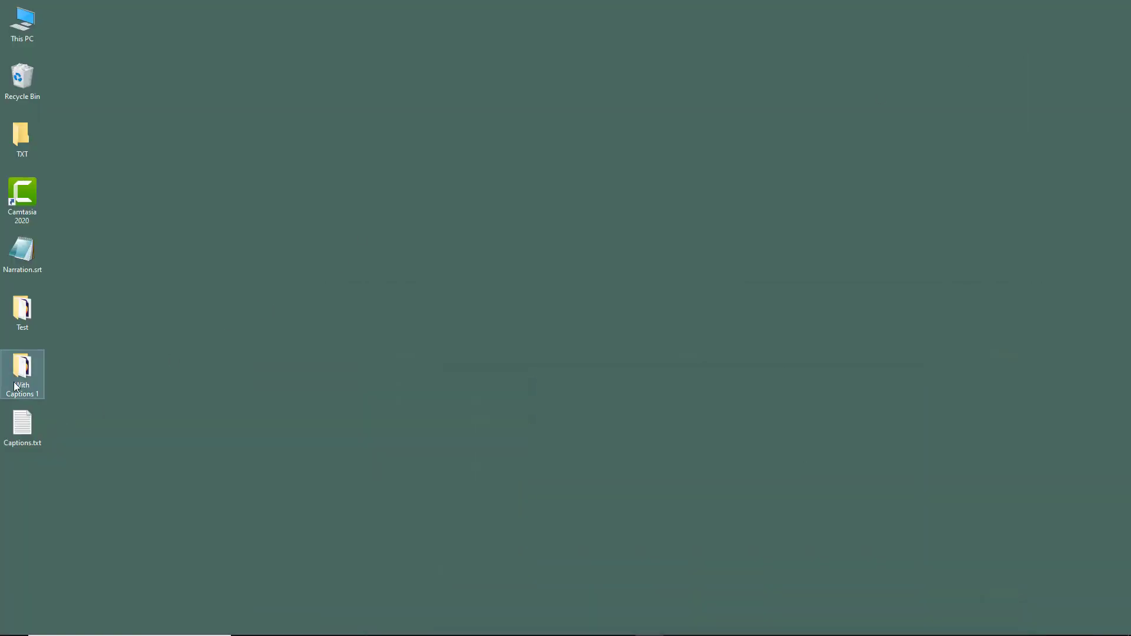
double_click(28, 390)
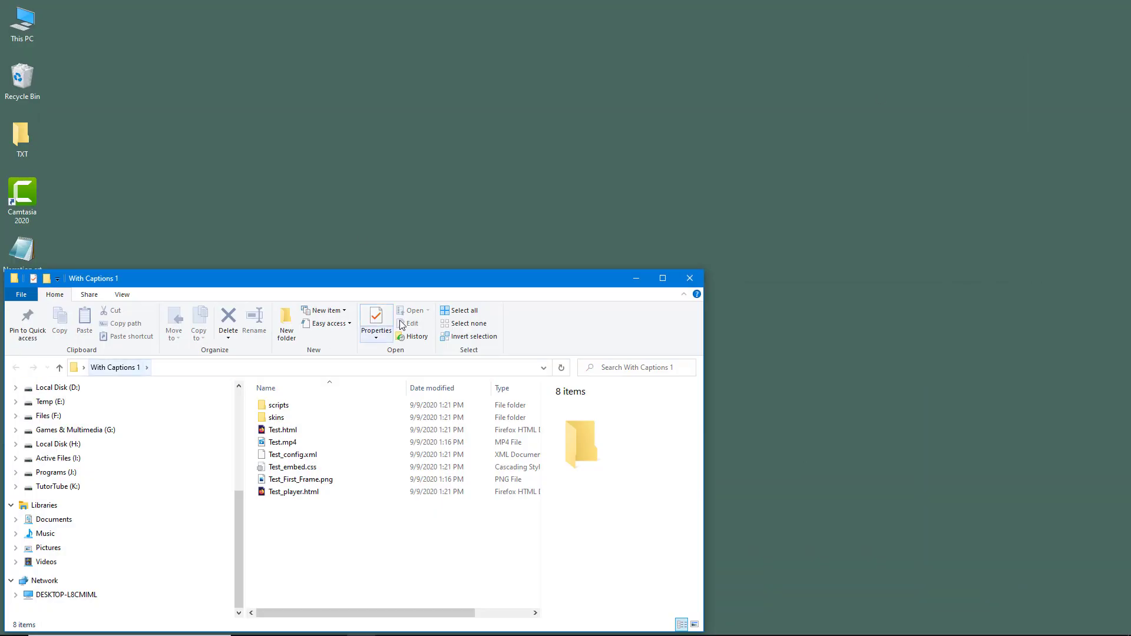
left_click_drag(437, 281, 583, 105)
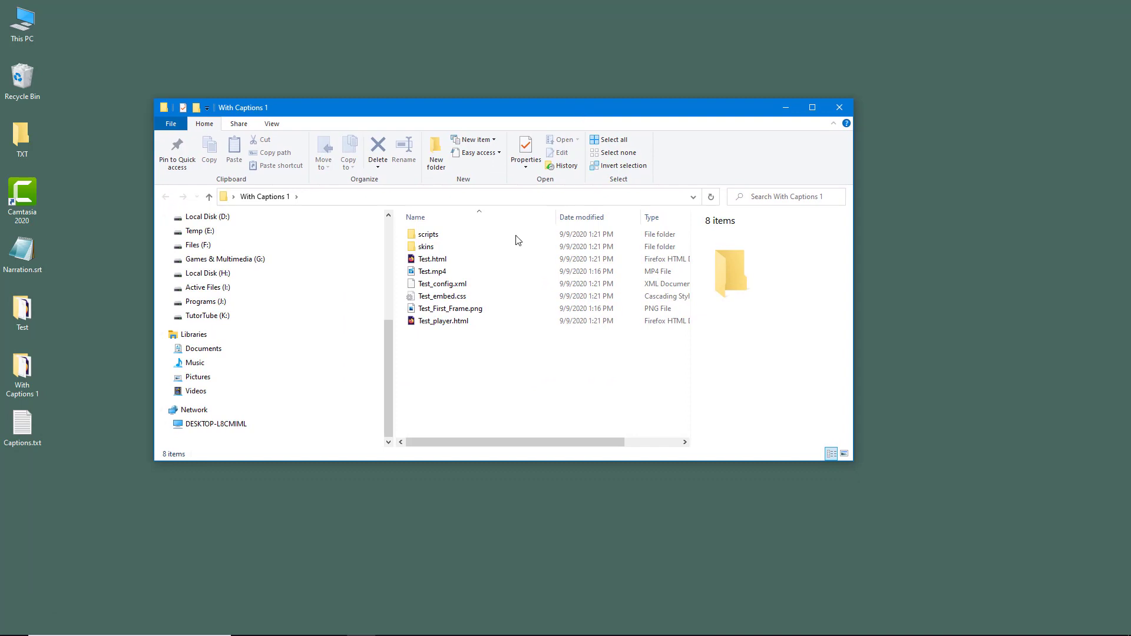
double_click(443, 260)
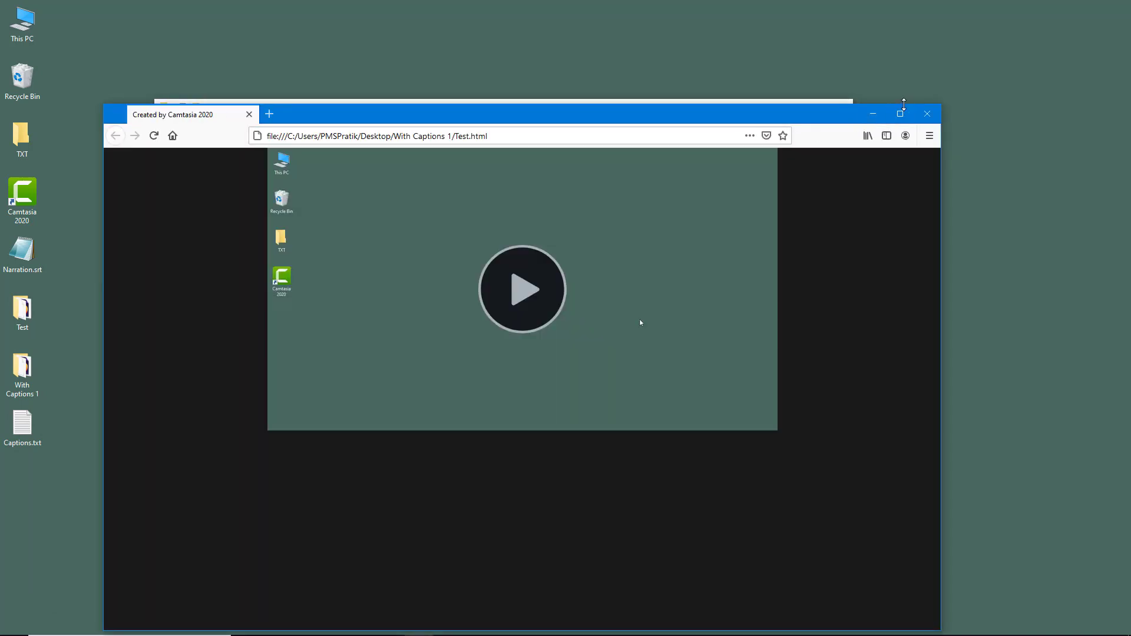
left_click(900, 113)
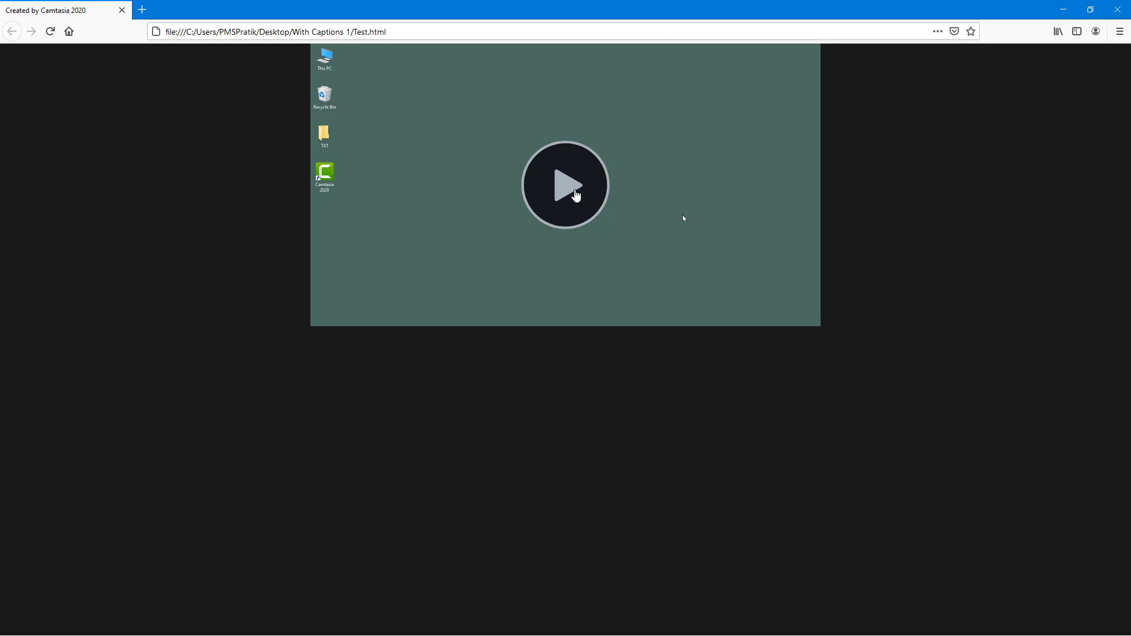
Step: Play the produced video with closed captions turned on and pause it after a few seconds
left_click(570, 200)
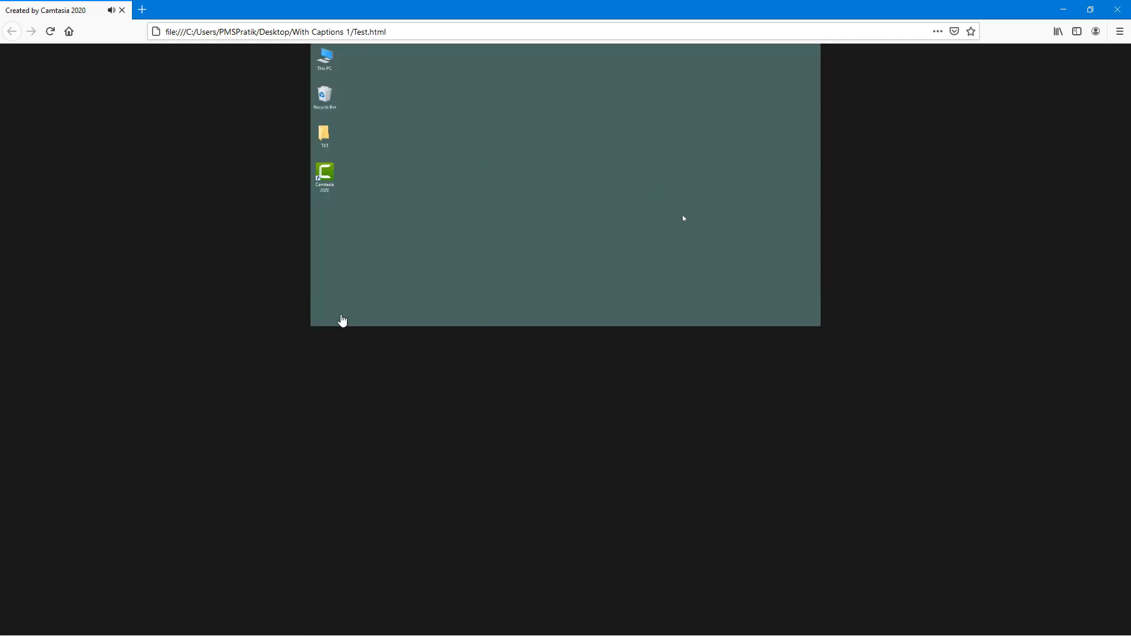
left_click(333, 321)
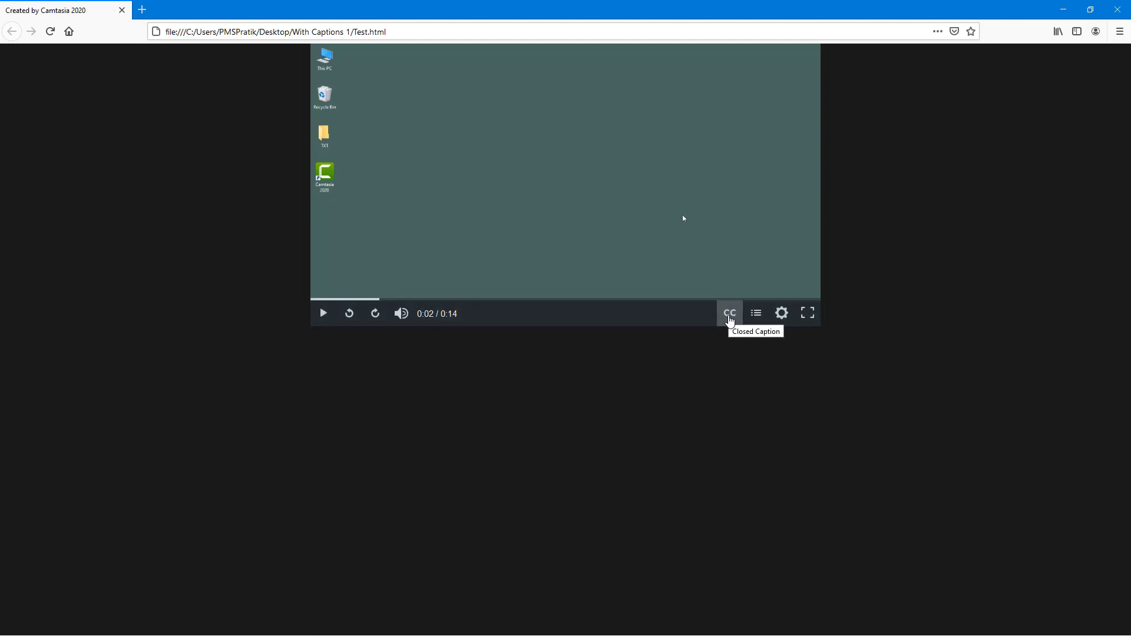
left_click(730, 319)
left_click(735, 320)
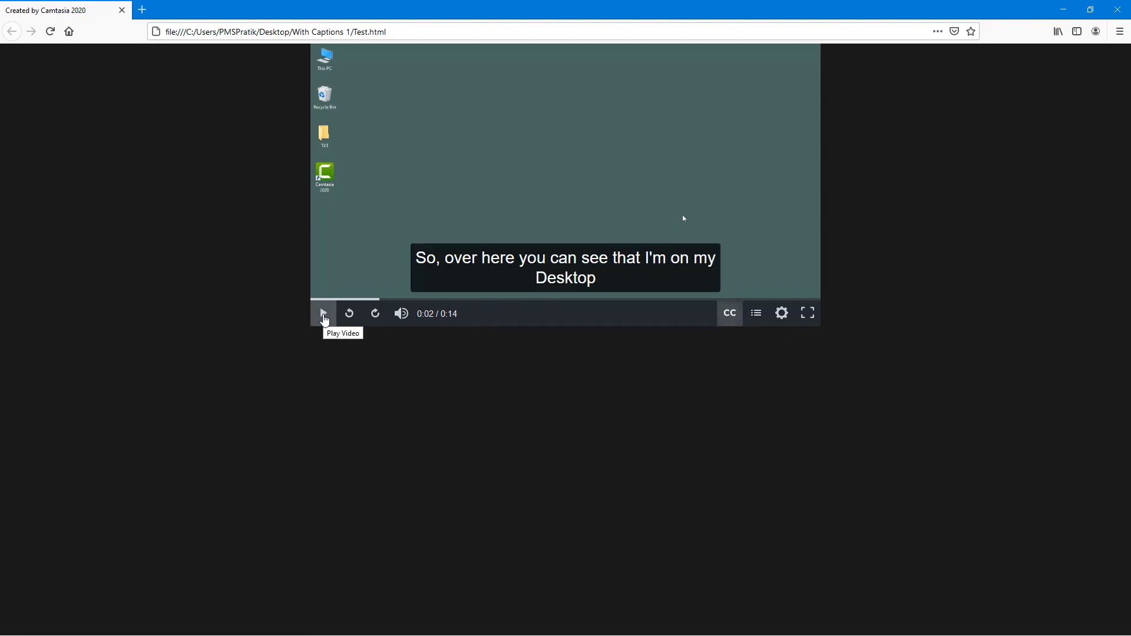
left_click(324, 319)
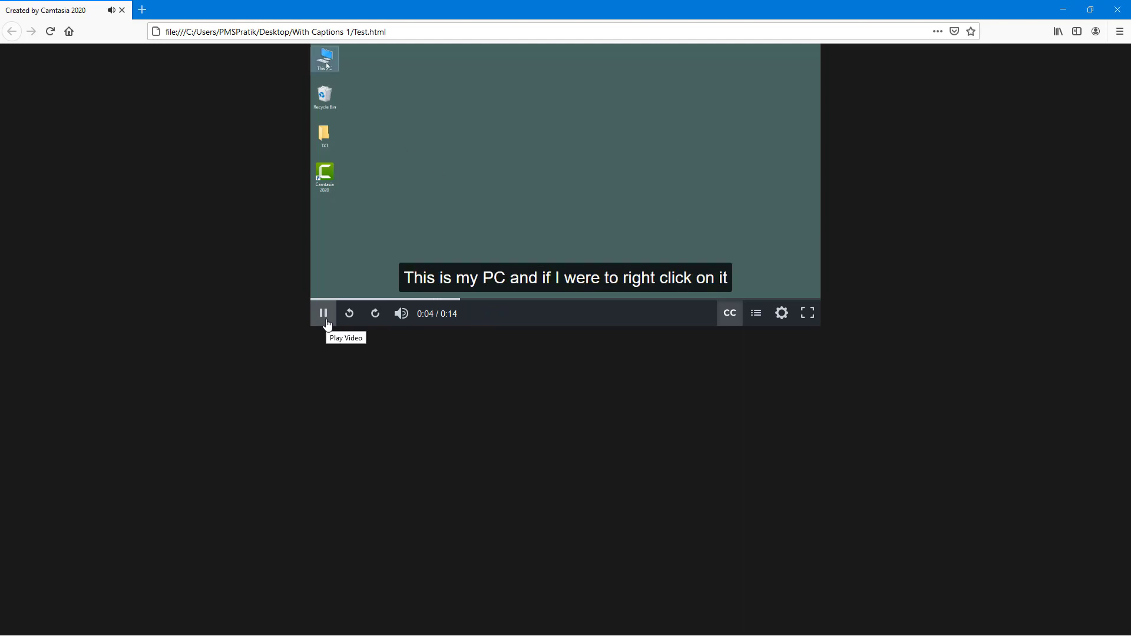
left_click(328, 324)
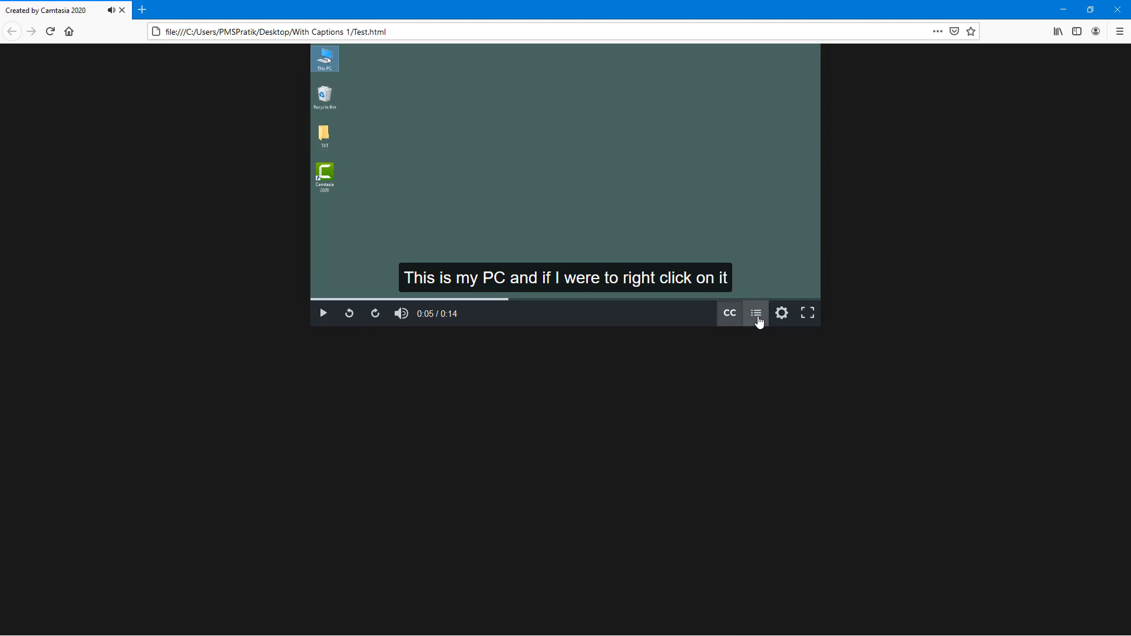
Step: Search the player's captions for "right" and jump to each of the two matching captions
left_click(757, 317)
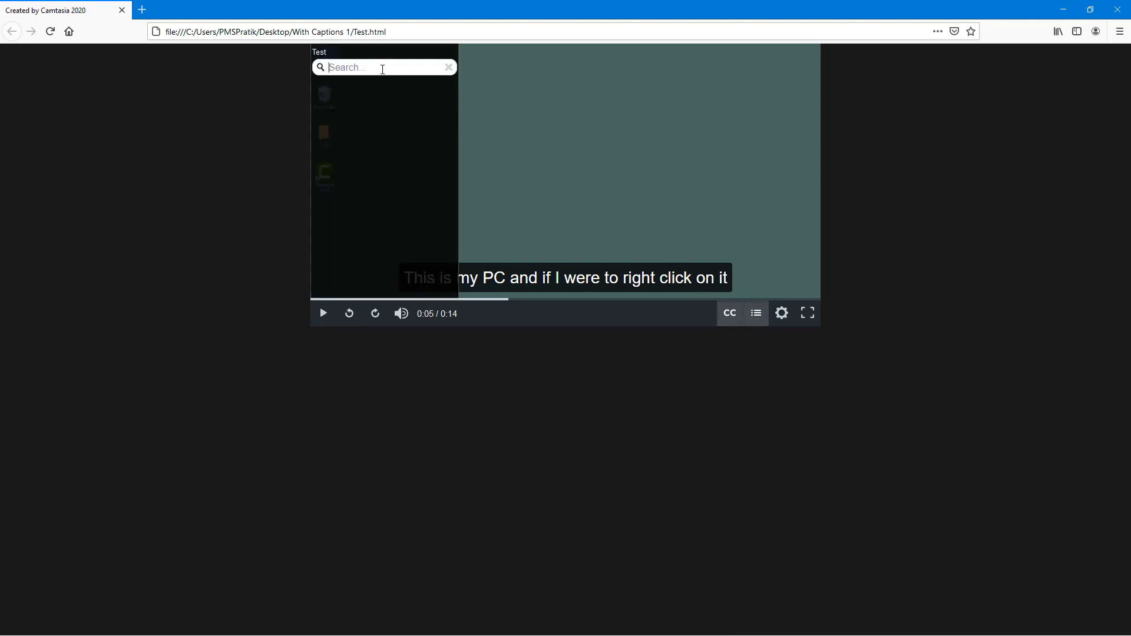
left_click(382, 69)
type("right")
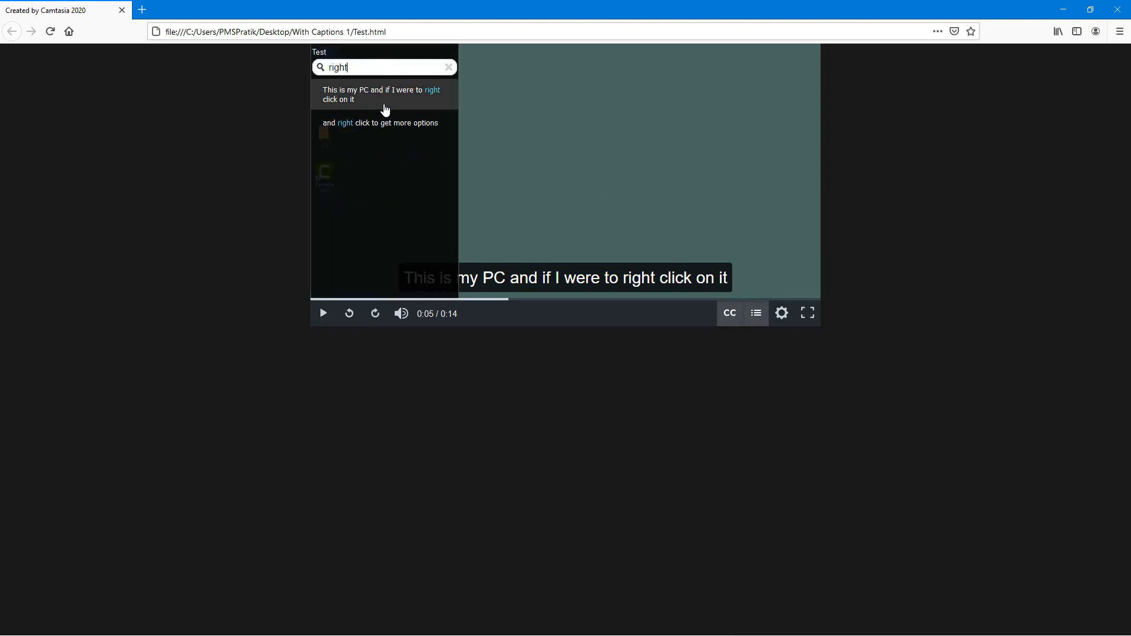
left_click(365, 124)
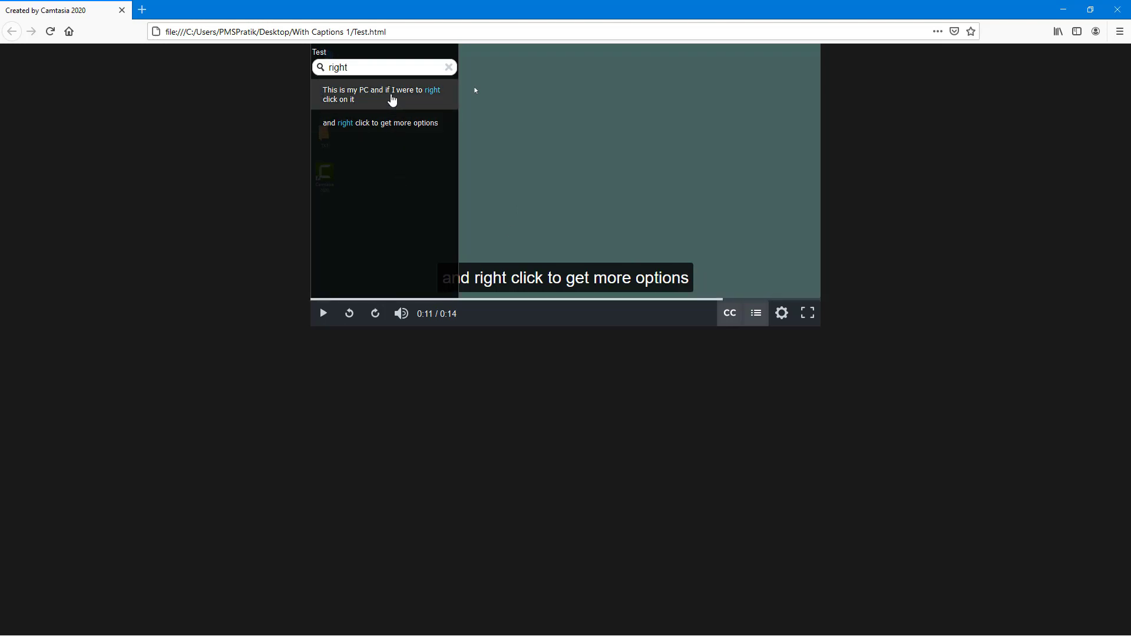
left_click(392, 100)
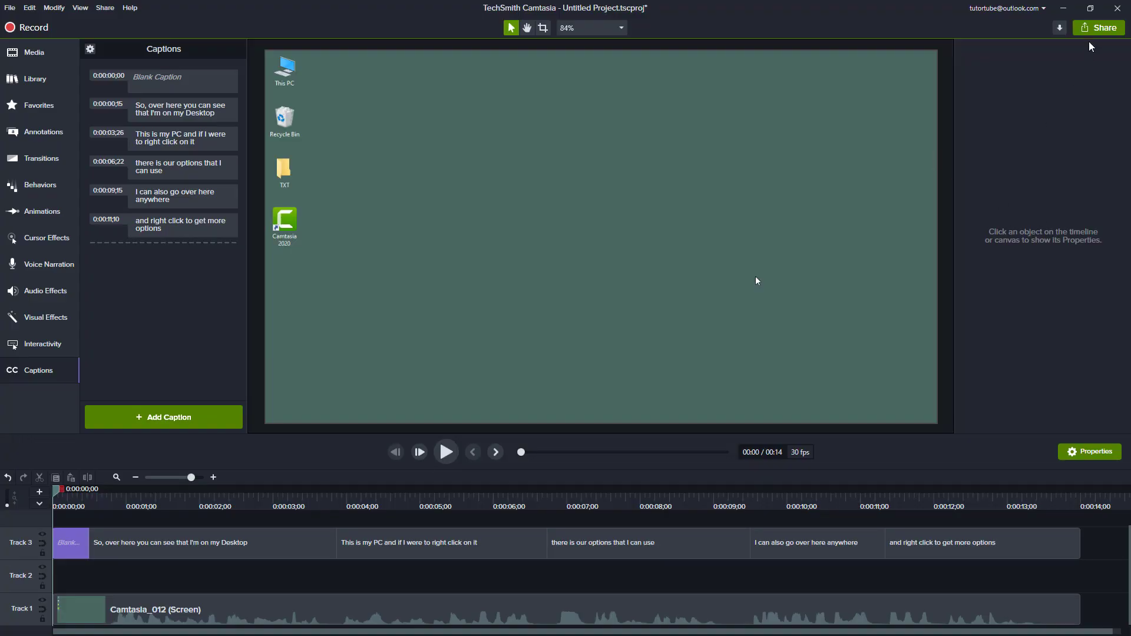
Step: Start a new local file production using Custom production settings and the MP4 - Smart Player (HTML5) format
left_click(1091, 26)
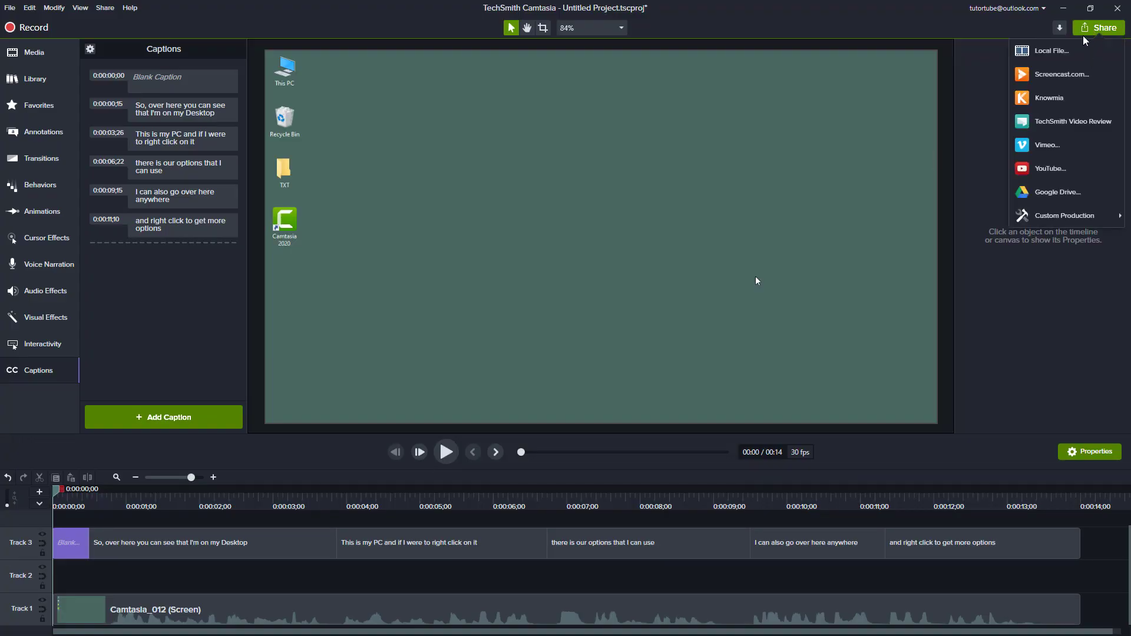
left_click(1050, 56)
left_click(653, 225)
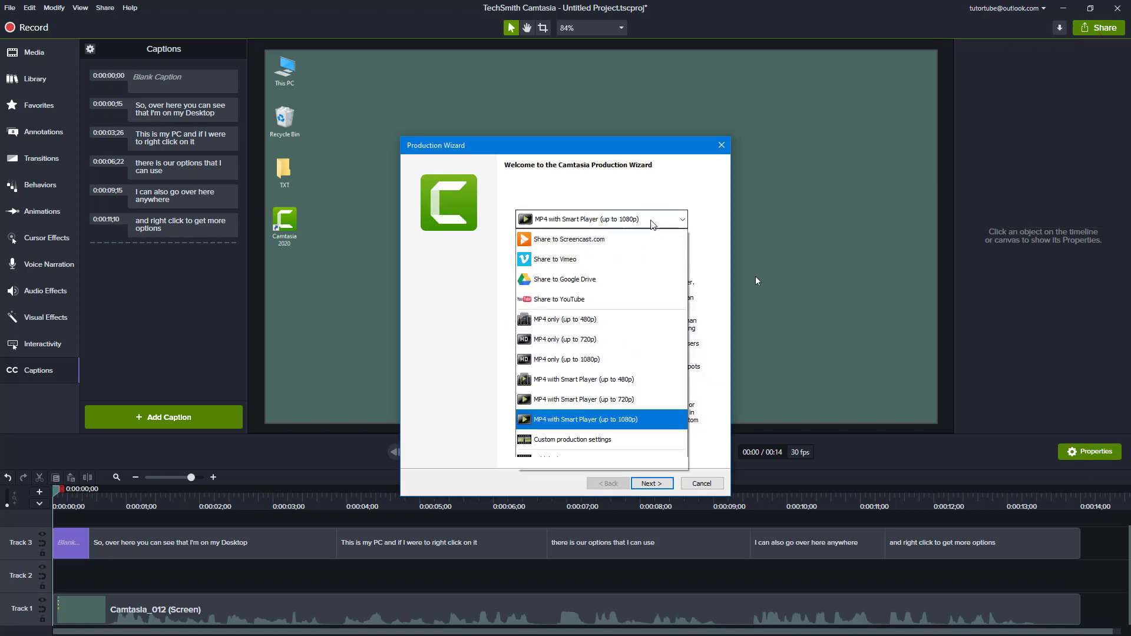
left_click(613, 445)
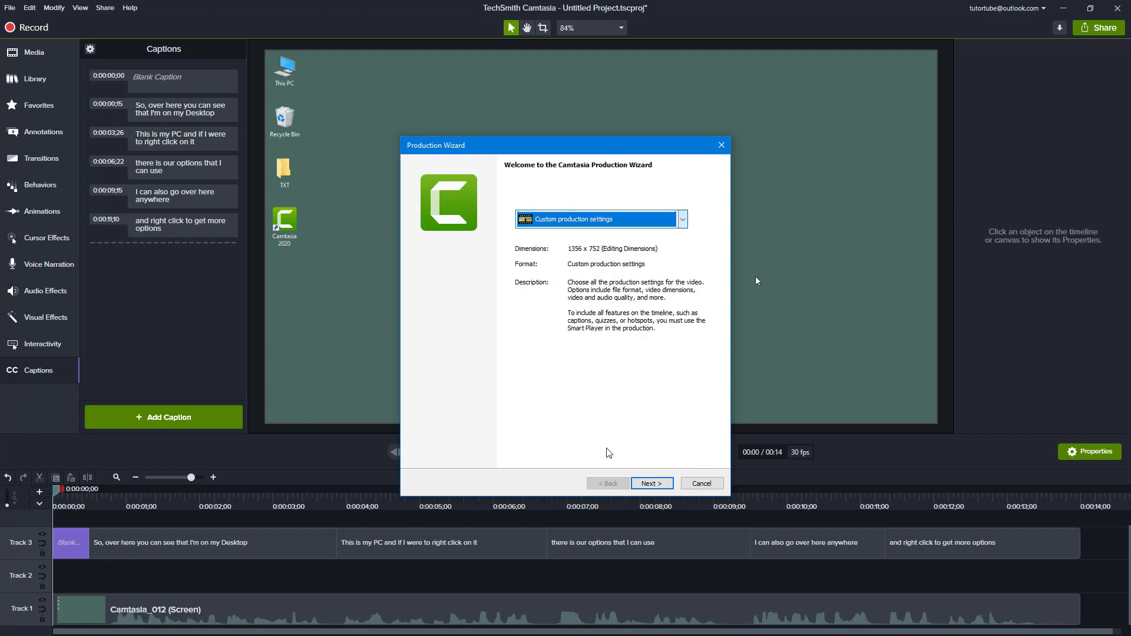
left_click(652, 484)
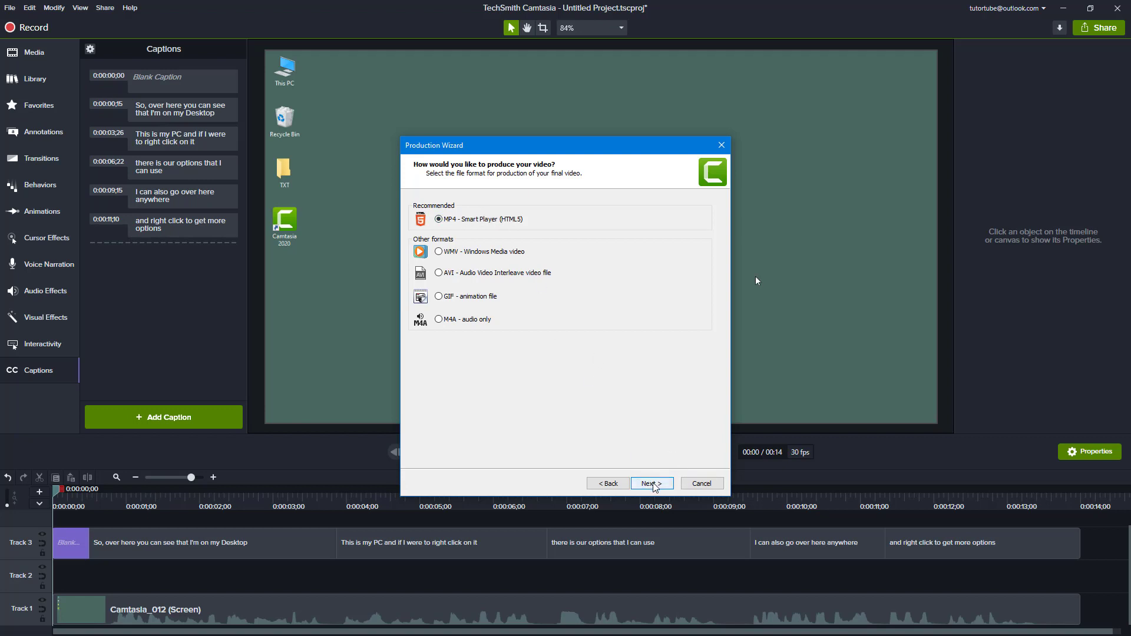
left_click(652, 484)
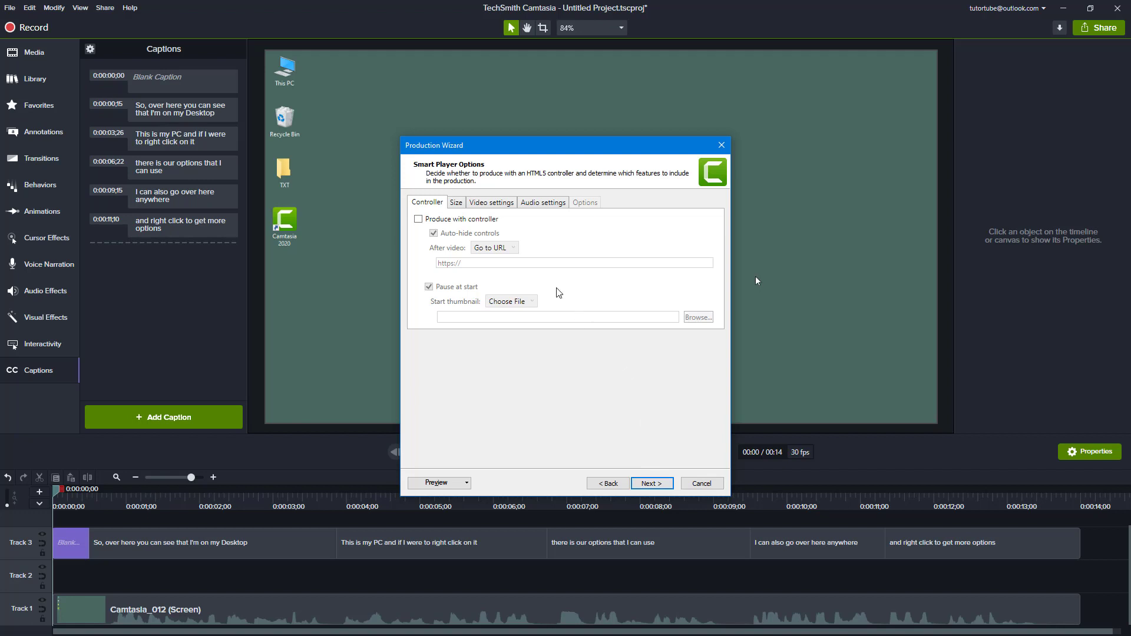
Step: Produce with a controller and turn on captions, trying Burned in captions before setting the caption type to Under video captions
left_click(467, 222)
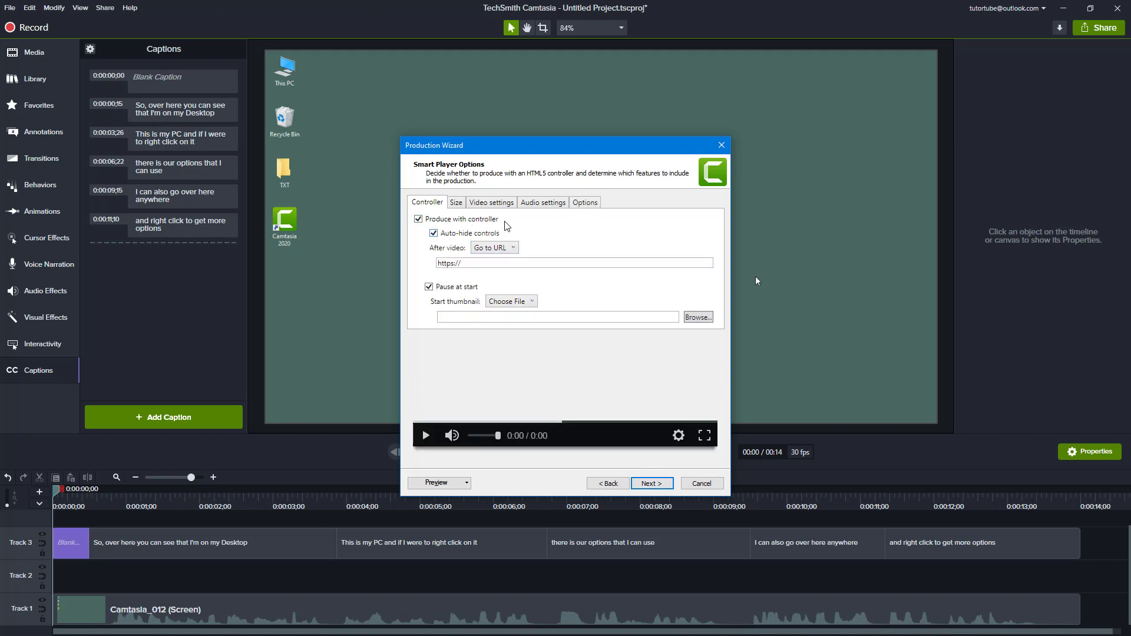
left_click(587, 204)
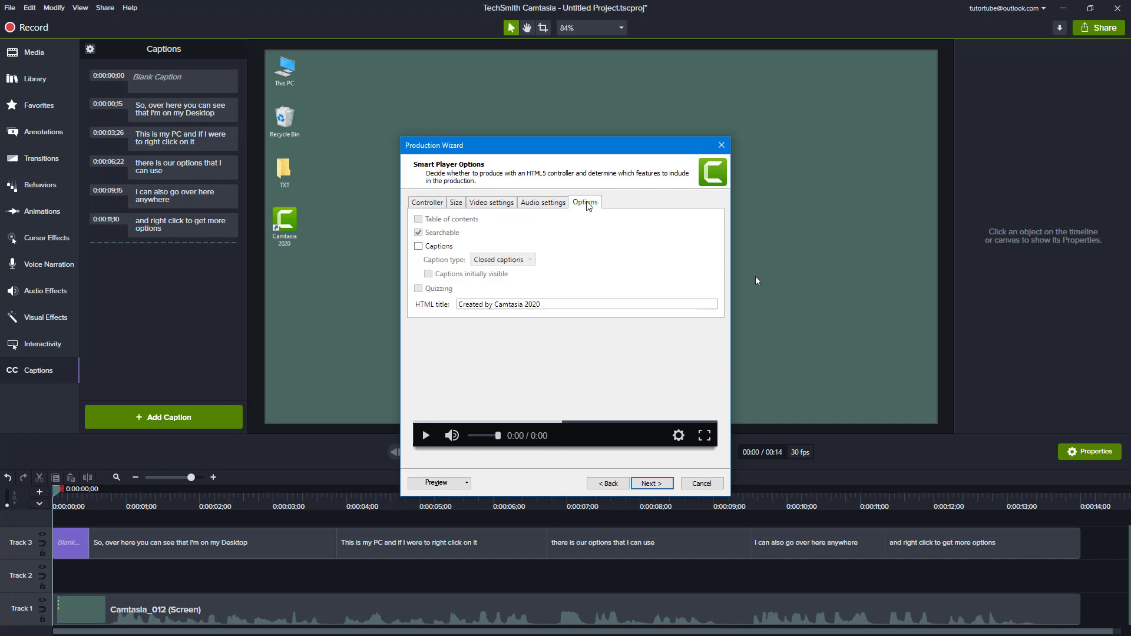
left_click(448, 248)
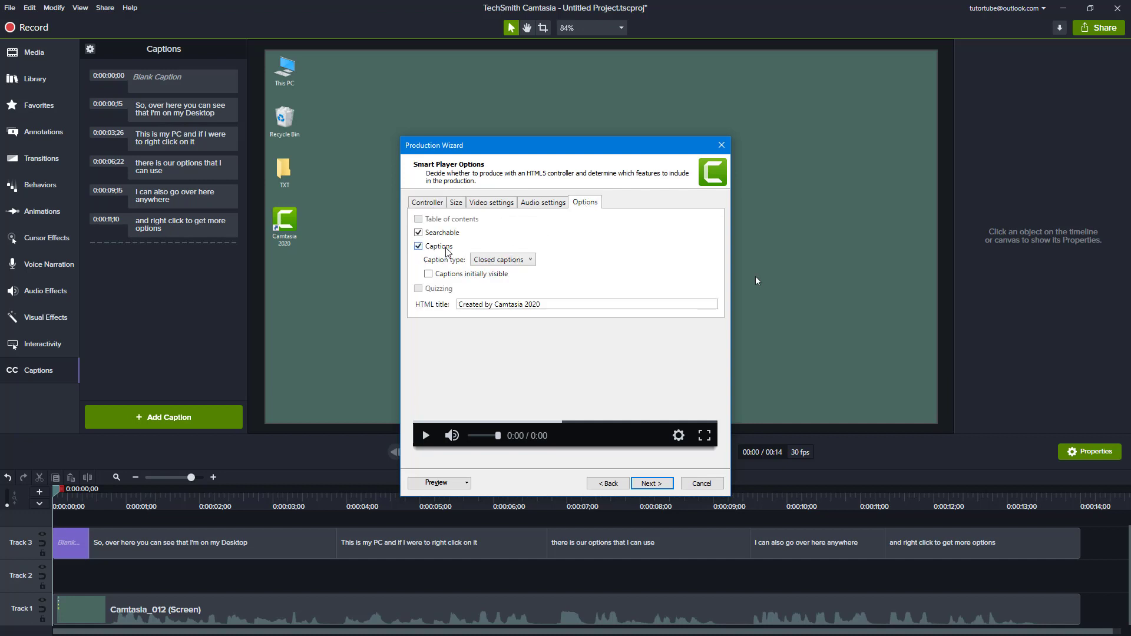
left_click(517, 261)
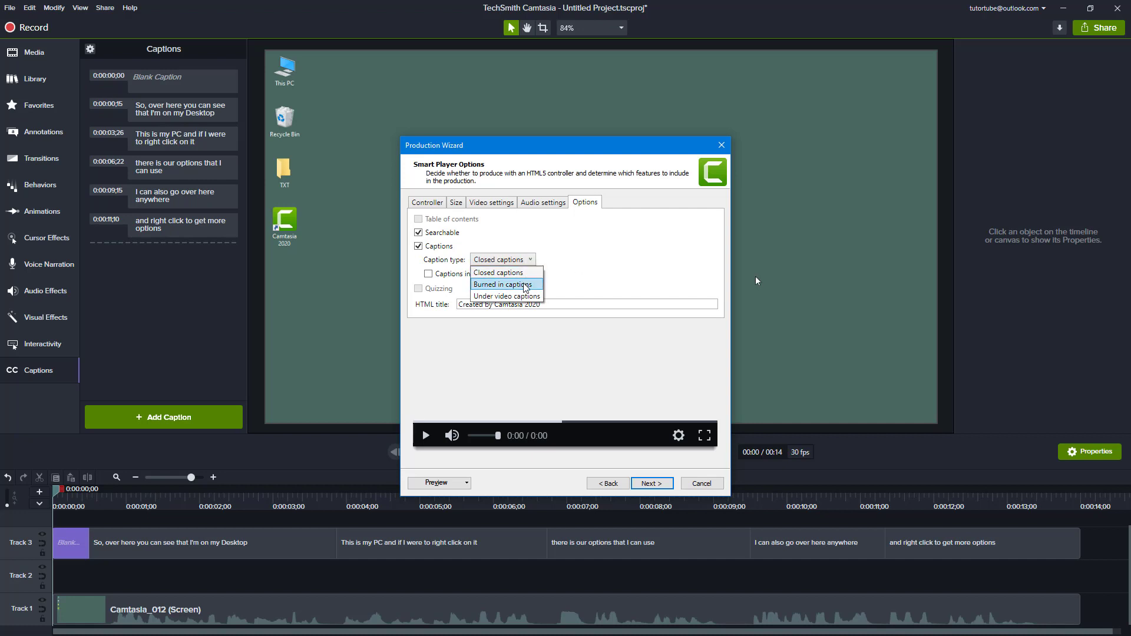
left_click(525, 285)
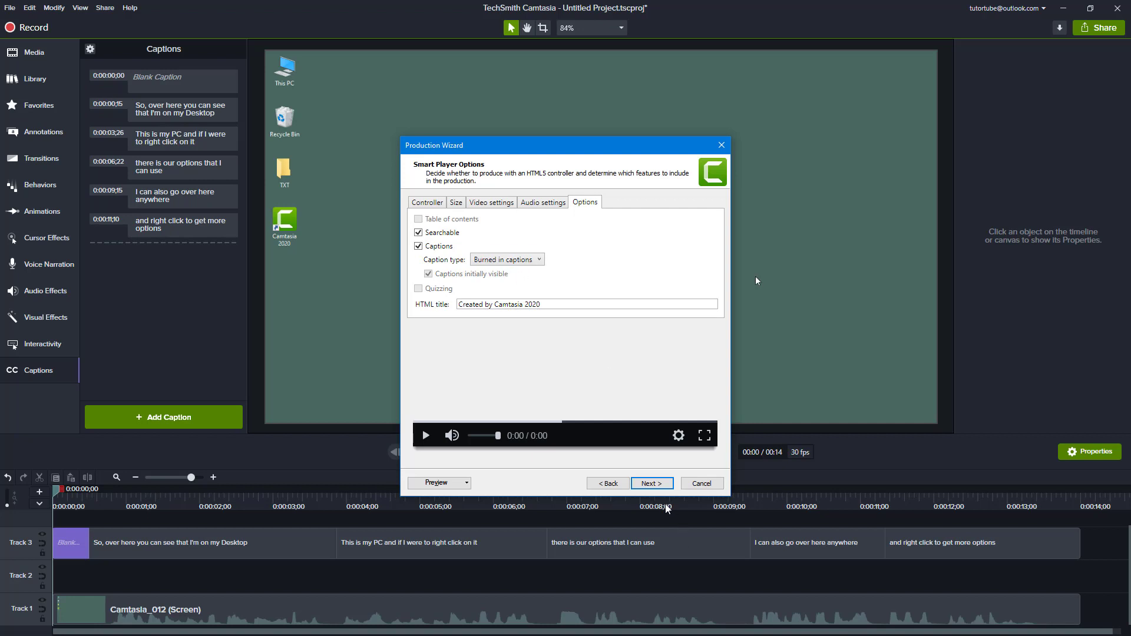
left_click(517, 261)
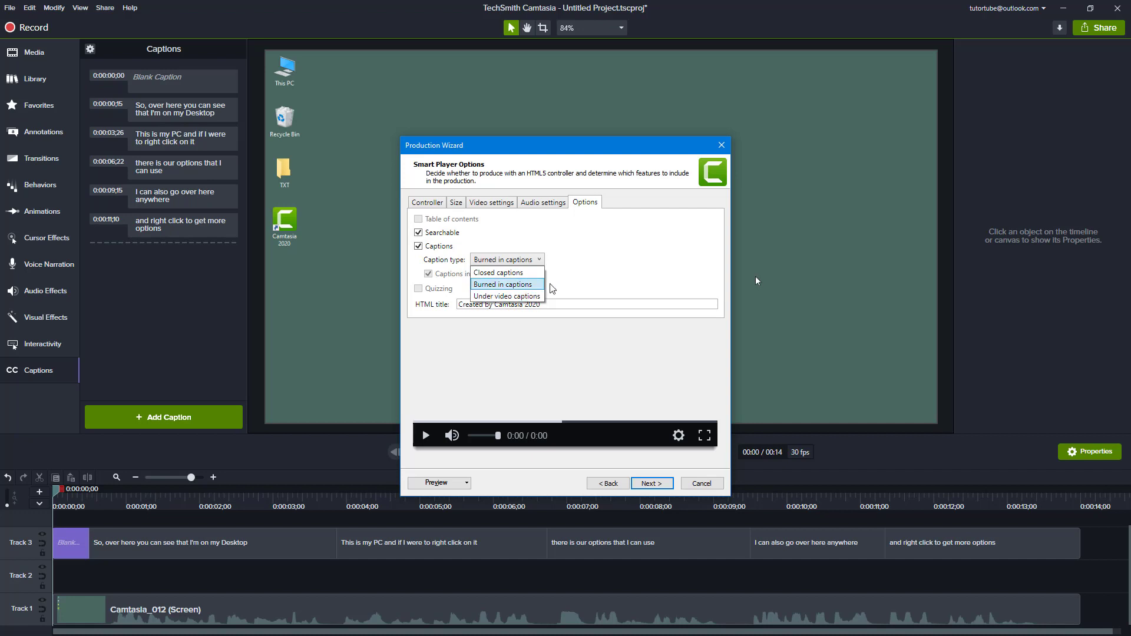
left_click(517, 299)
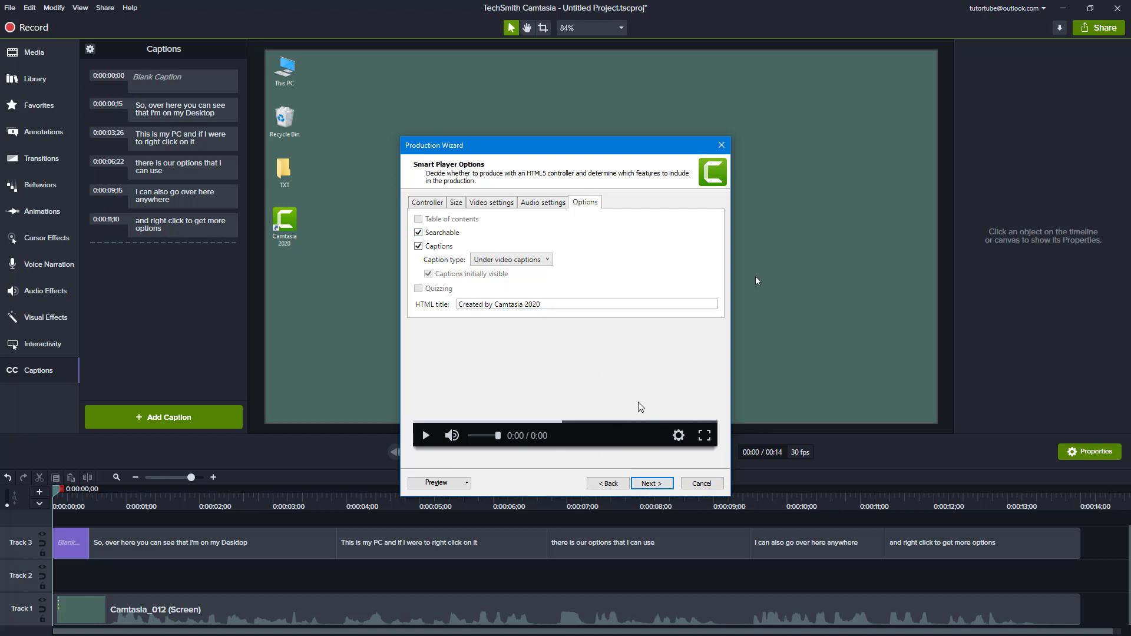
left_click(647, 487)
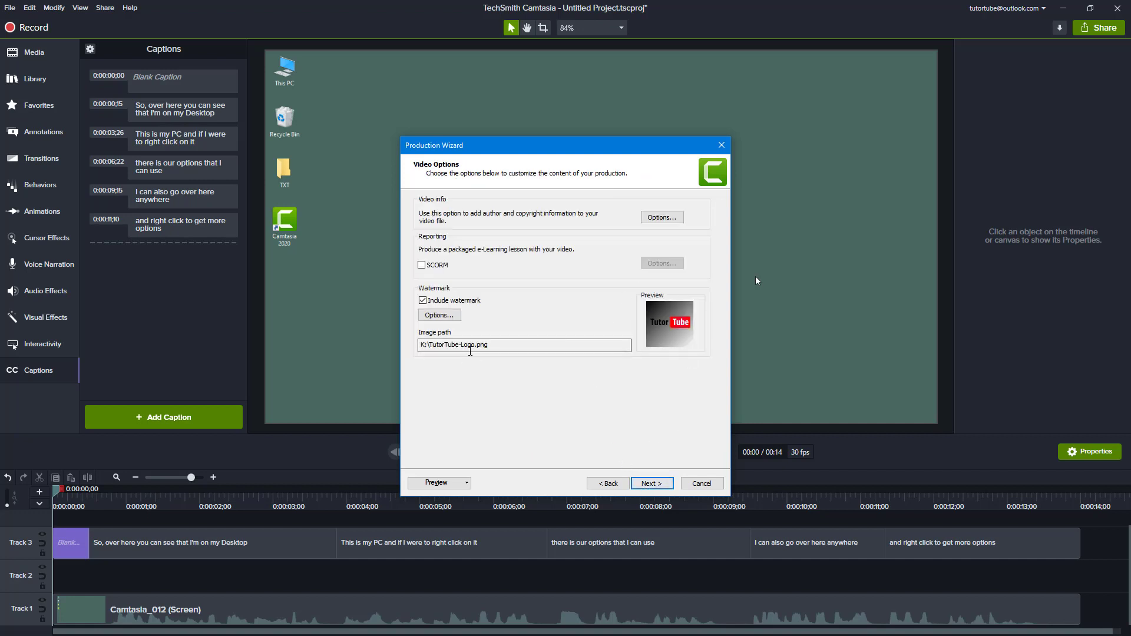
Step: Keep the video options as they are, name the production Test, set its folder to Caption 2 on the desktop, and produce it
left_click(652, 485)
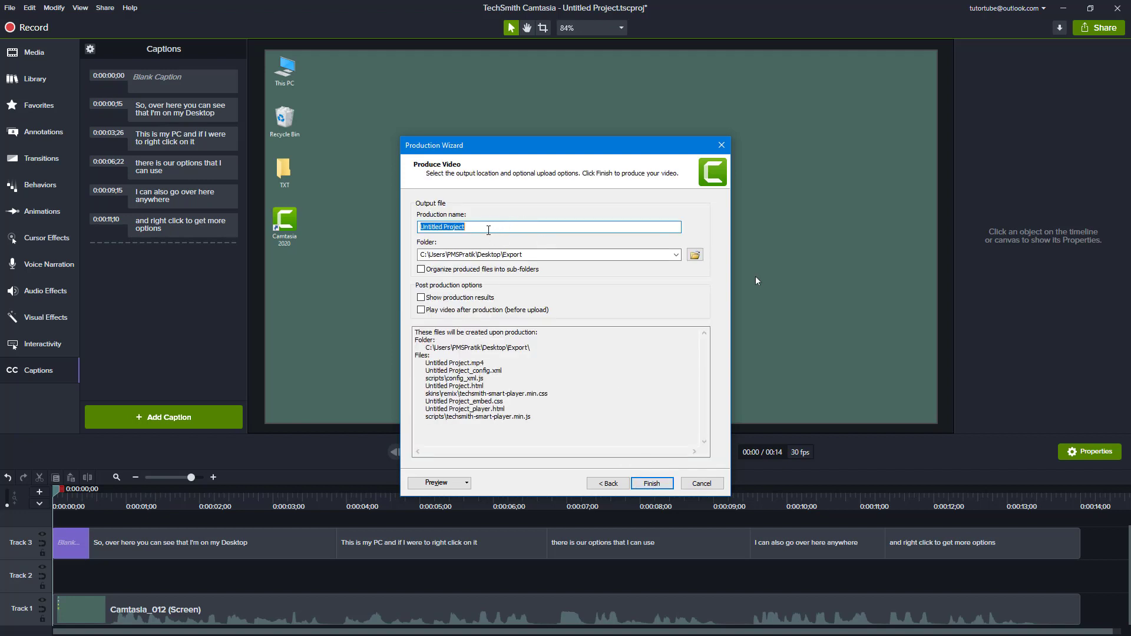
left_click(488, 230)
left_click_drag(503, 229, 421, 227)
type("Test")
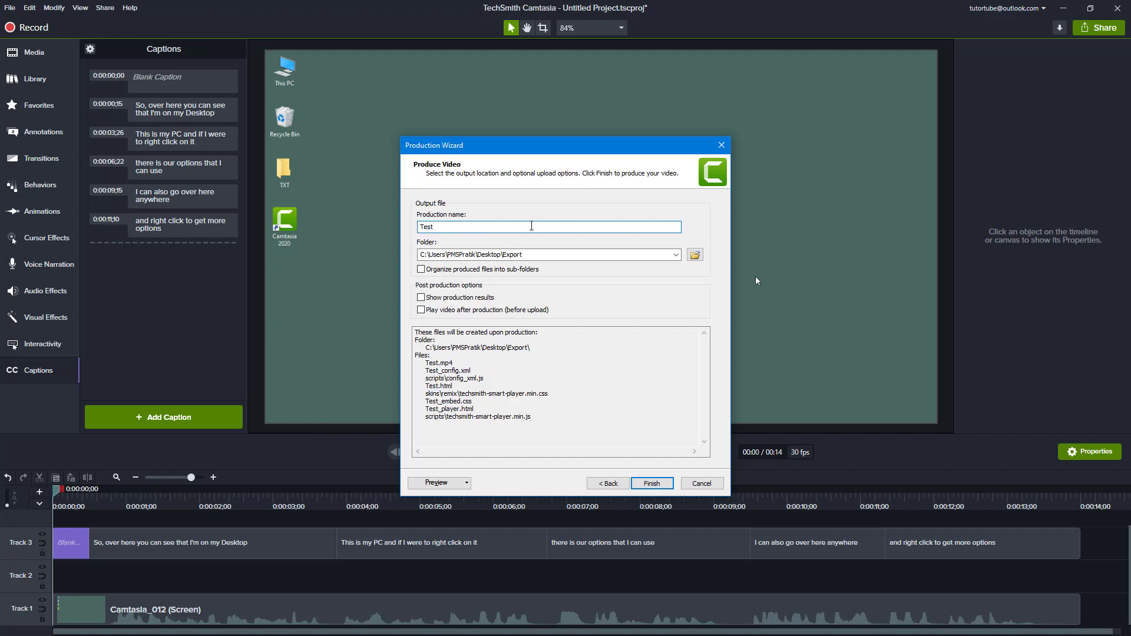
left_click_drag(523, 254, 503, 254)
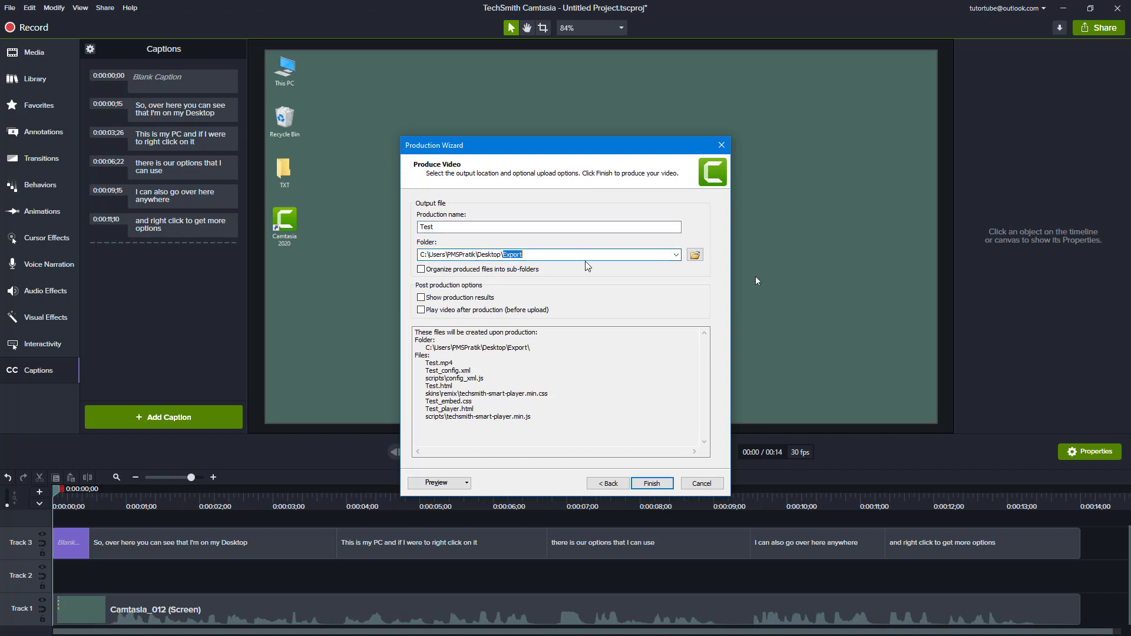
type("Caption 2")
left_click(655, 482)
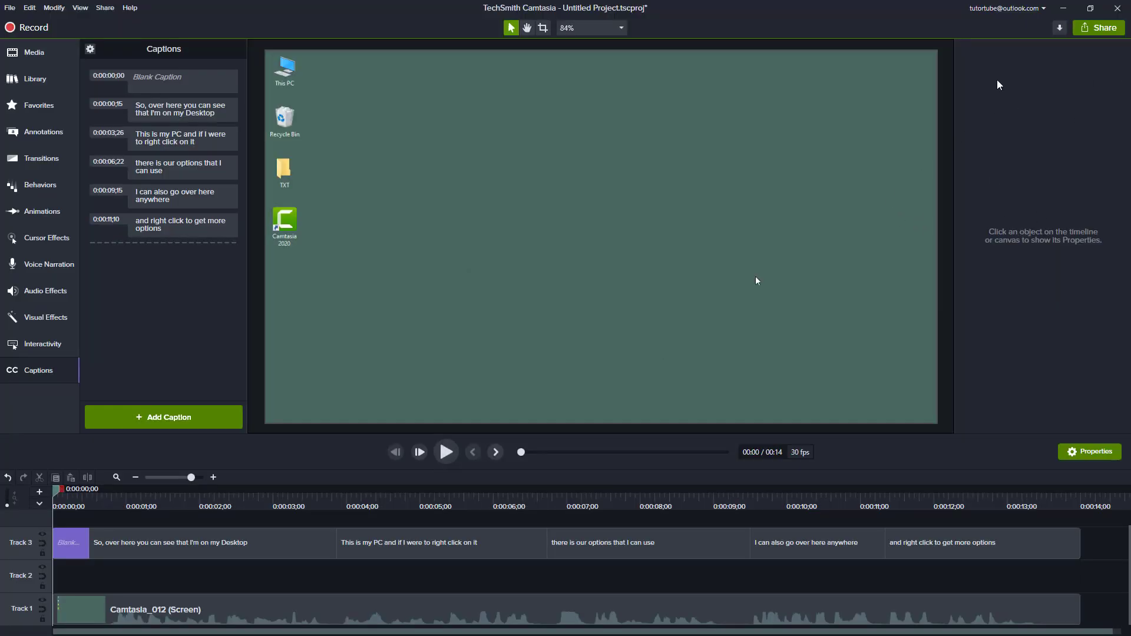
Step: Minimise the editor, open Test.html from the Caption 2 folder on the desktop, and play the video for about two seconds before pausing
left_click(1064, 9)
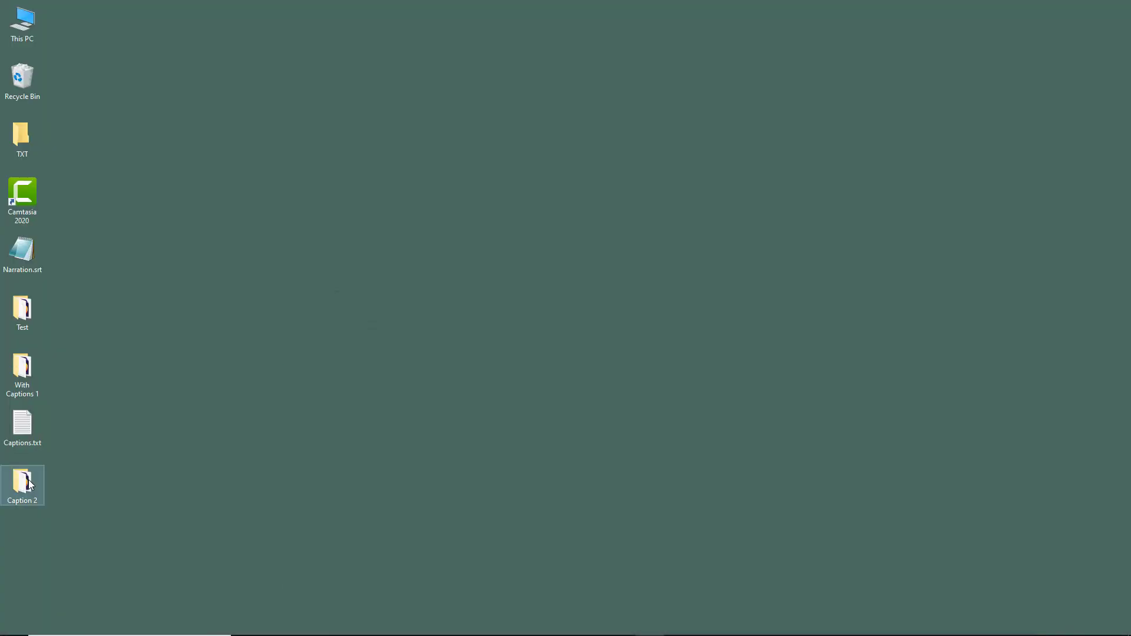
double_click(29, 484)
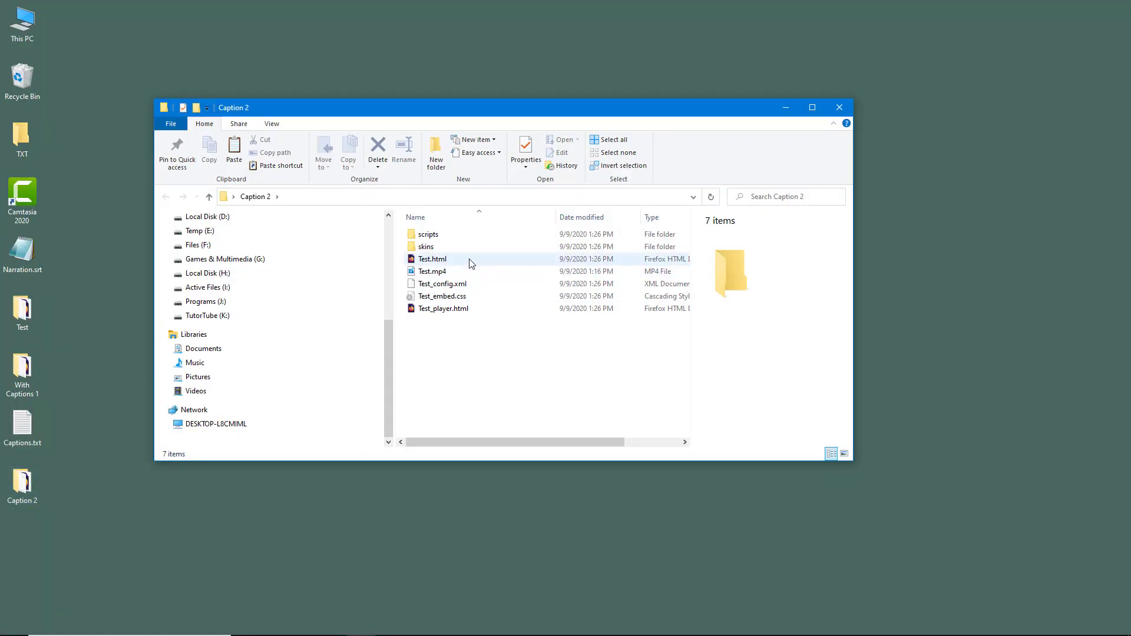
double_click(444, 262)
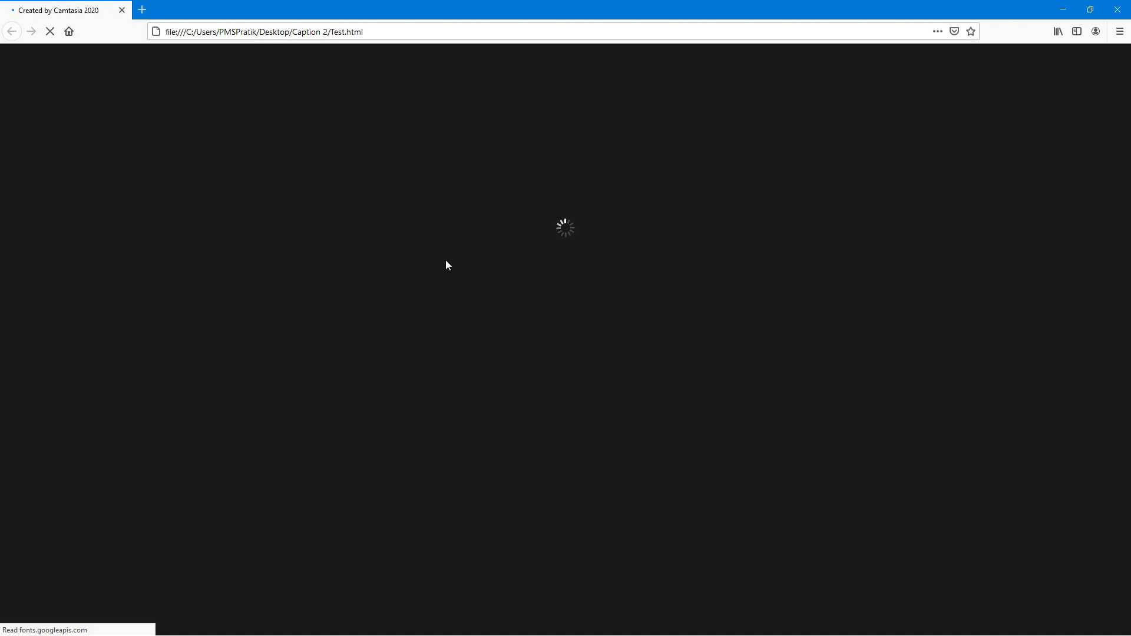
left_click(583, 237)
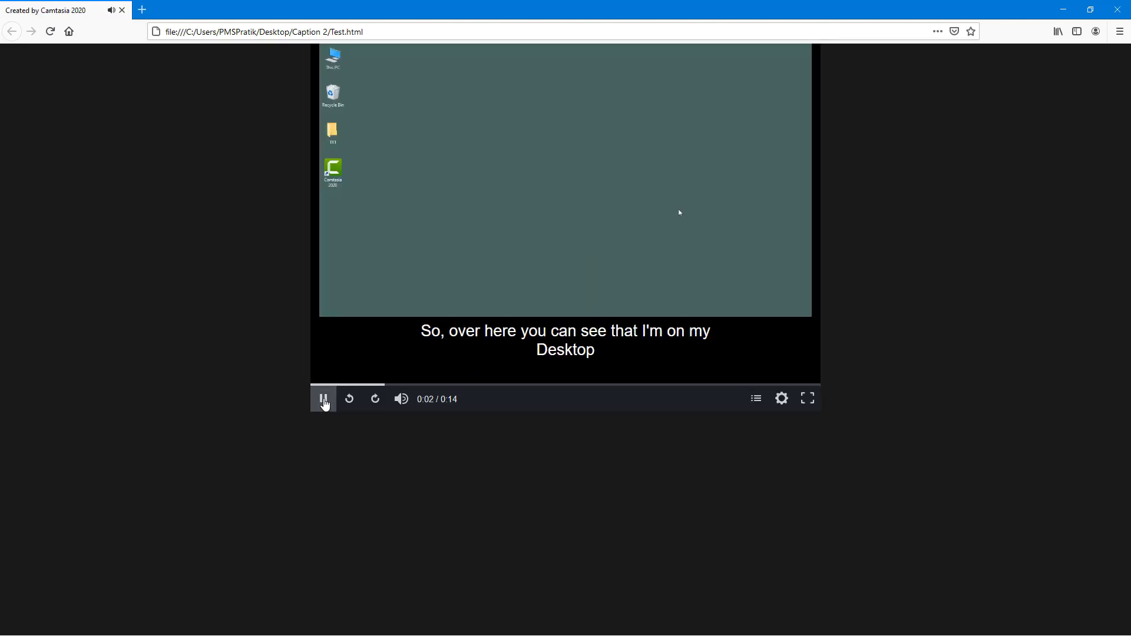
left_click(323, 399)
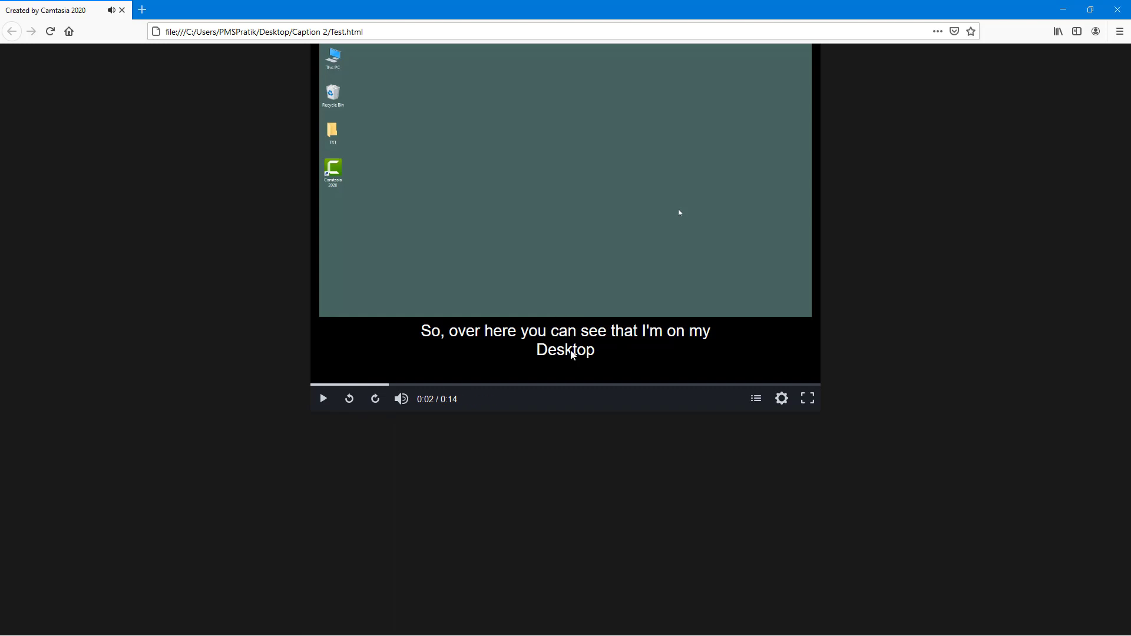